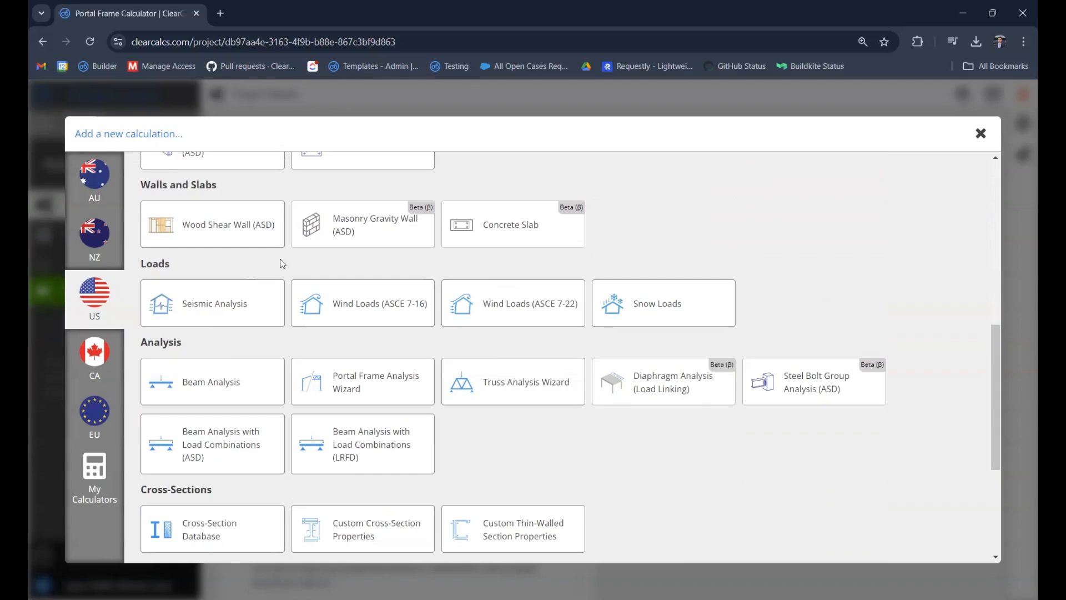
Add a US Portal Frame Analysis Wizard calculation and set its frame type to Multi-Gable / Sawtooth with Knee Braces
{"action": "left_click_drag", "start_coordinate": [151, 345], "coordinate": [197, 345]}
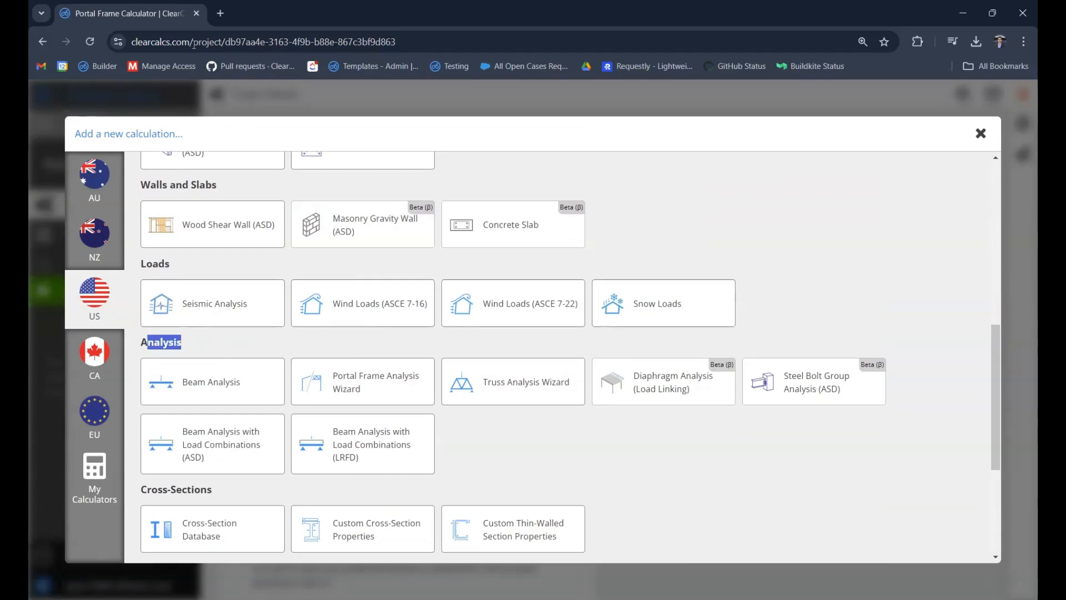
{"action": "left_click", "coordinate": [364, 388]}
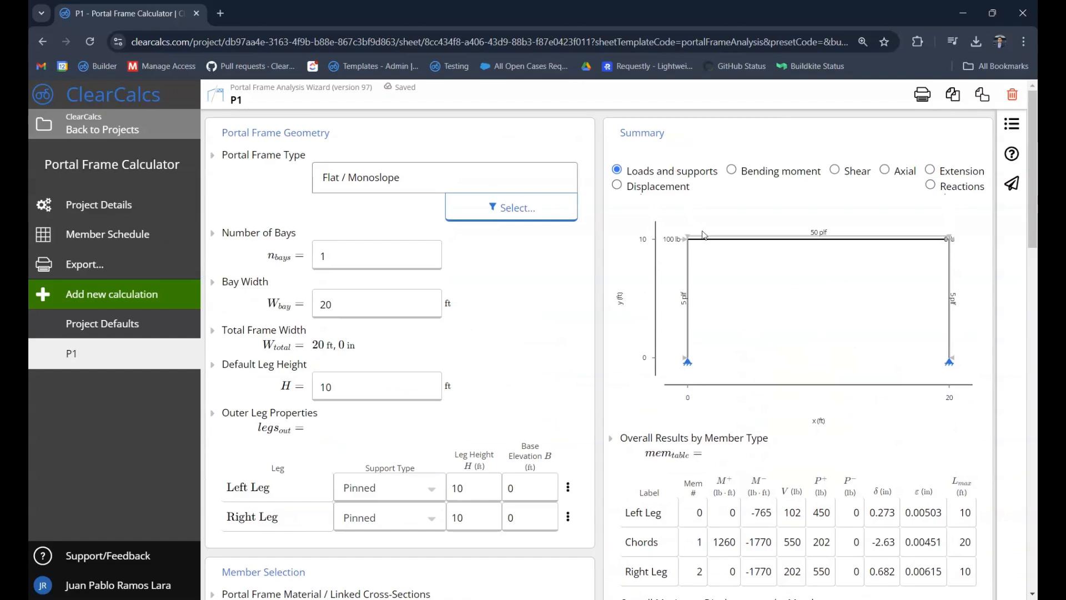
{"action": "scroll", "coordinate": [368, 173], "scroll_direction": "down", "scroll_amount": 2}
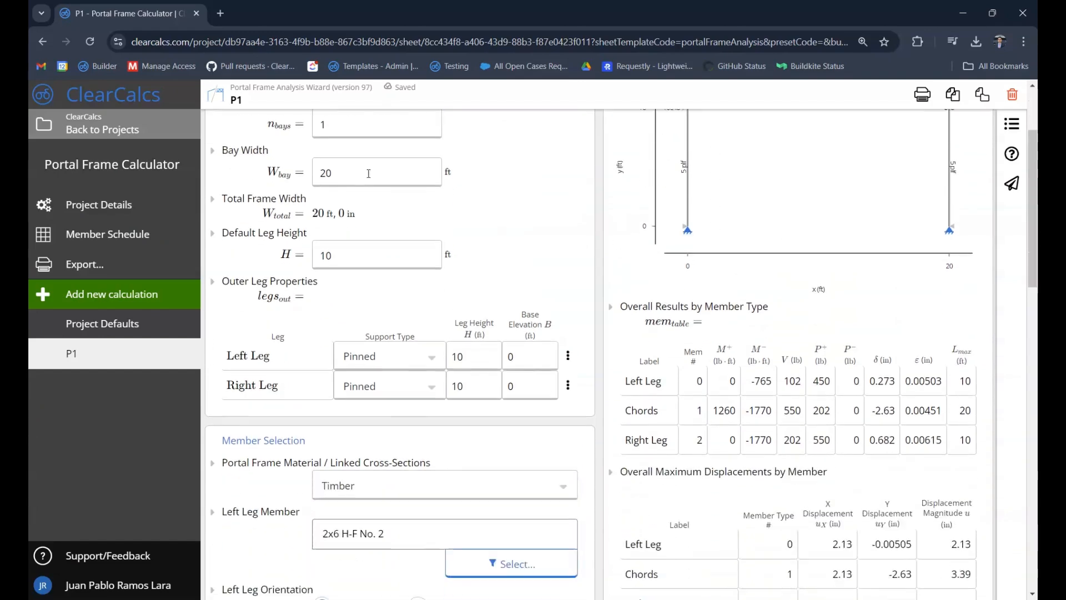
{"action": "scroll", "coordinate": [293, 351], "scroll_direction": "down", "scroll_amount": 3}
{"action": "scroll", "coordinate": [312, 340], "scroll_direction": "up", "scroll_amount": 5}
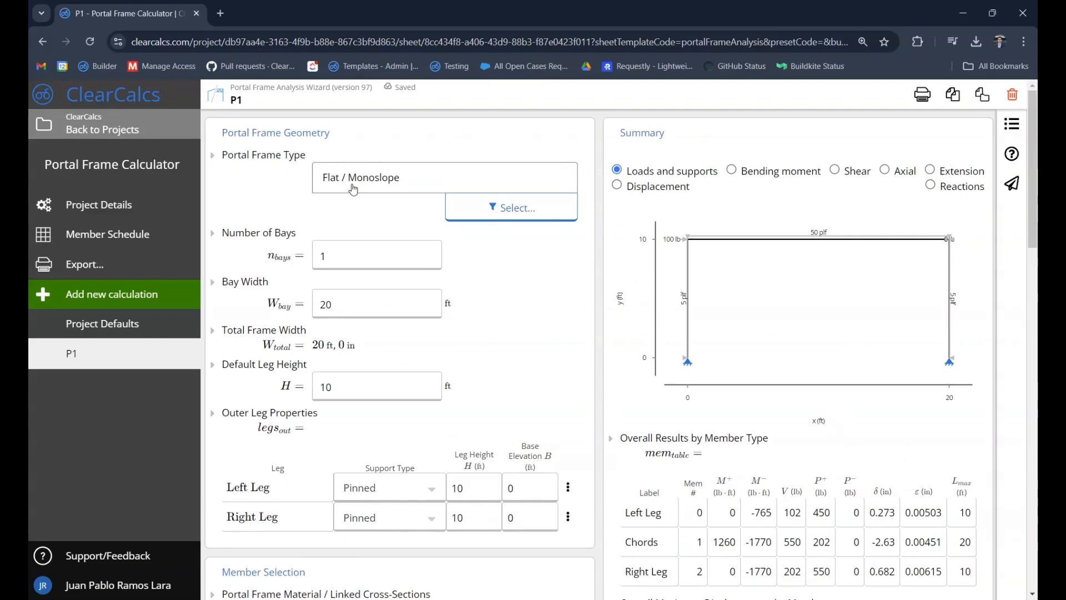
{"action": "left_click", "coordinate": [383, 179]}
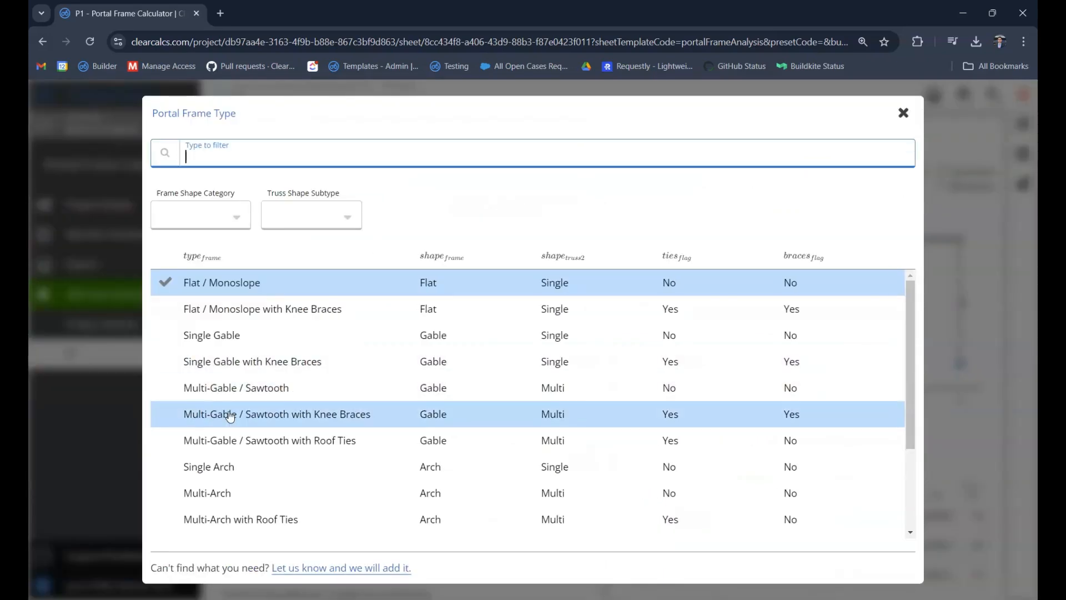
{"action": "left_click", "coordinate": [247, 414]}
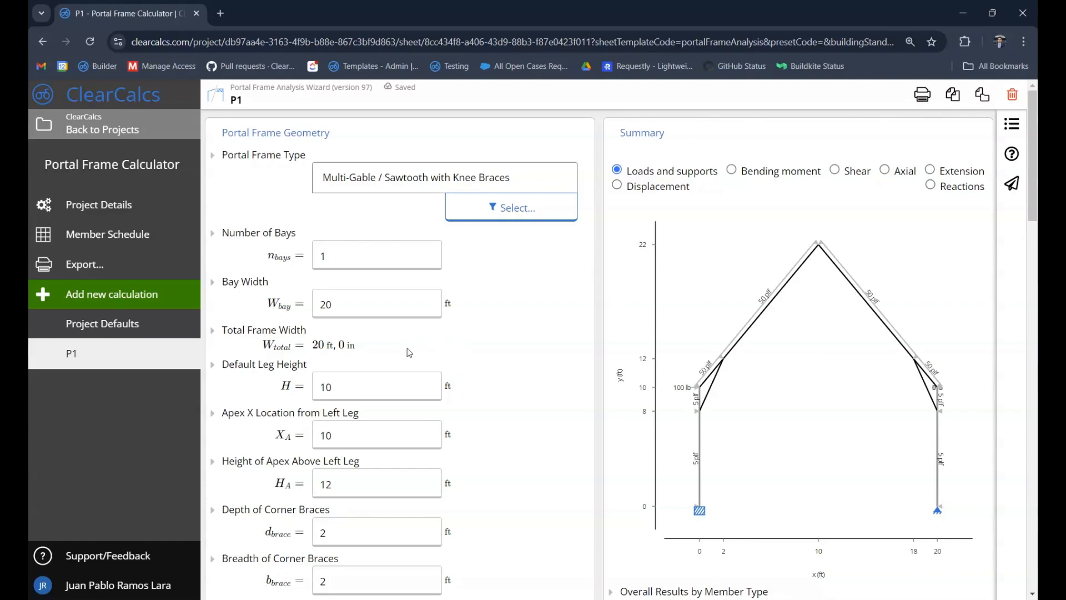
Set the portal frame's bay width to 30 ft
{"action": "left_click", "coordinate": [370, 305]}
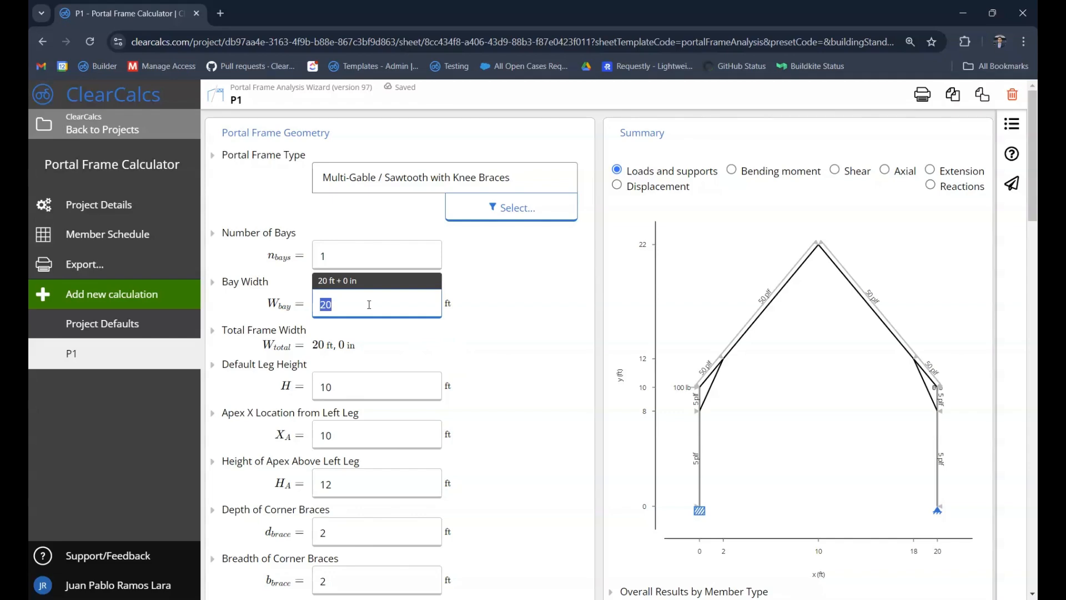
{"action": "type", "text": "30"}
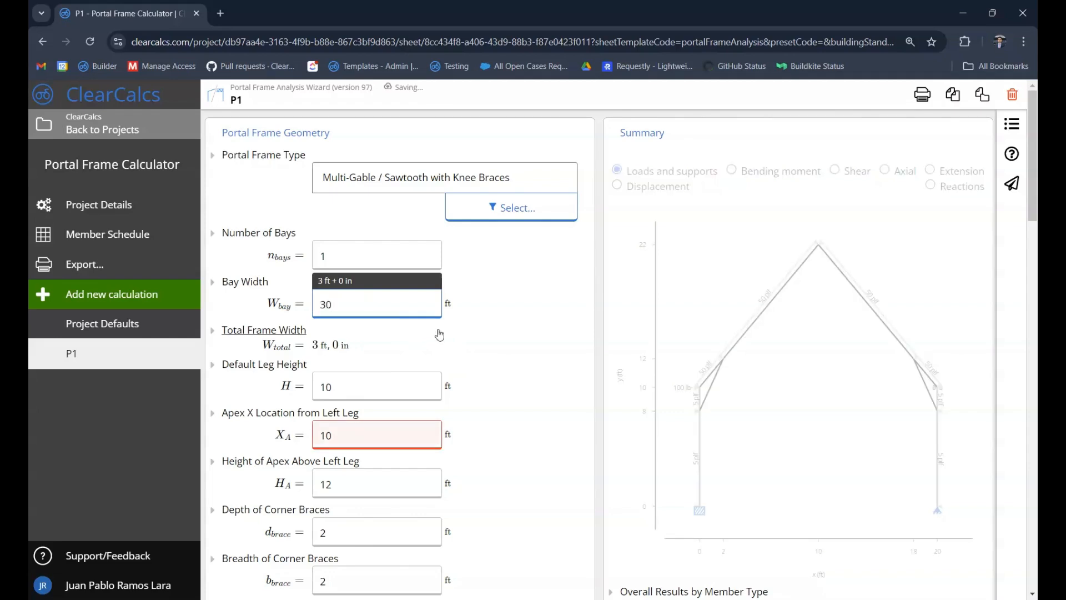
{"action": "left_click", "coordinate": [560, 336]}
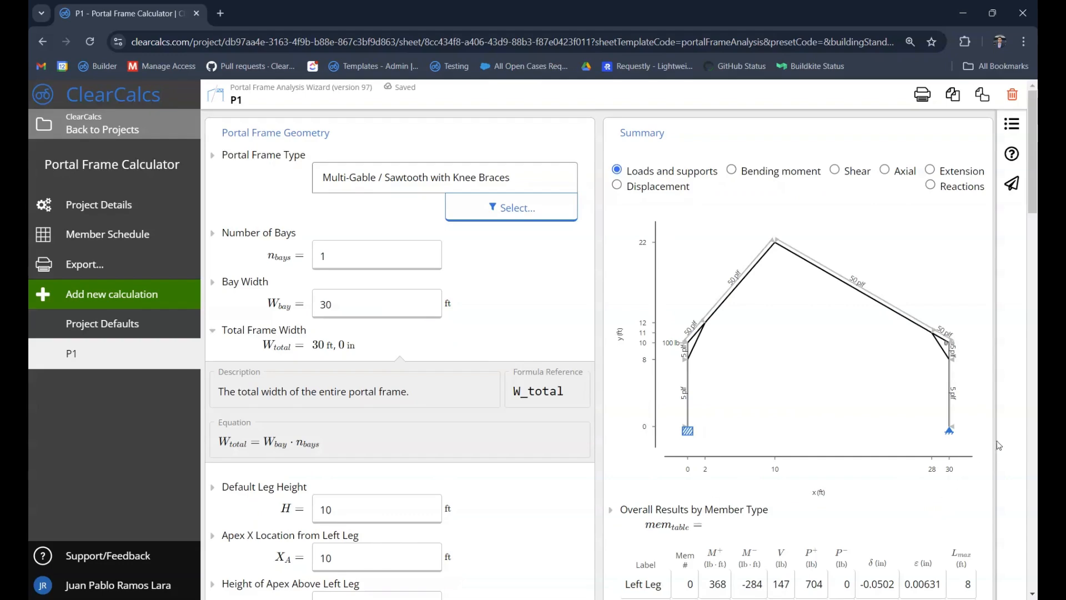
Change the left leg's support type to Pinned in the outer leg properties
{"action": "scroll", "coordinate": [384, 365], "scroll_direction": "down", "scroll_amount": 3}
{"action": "scroll", "coordinate": [384, 365], "scroll_direction": "down", "scroll_amount": 4}
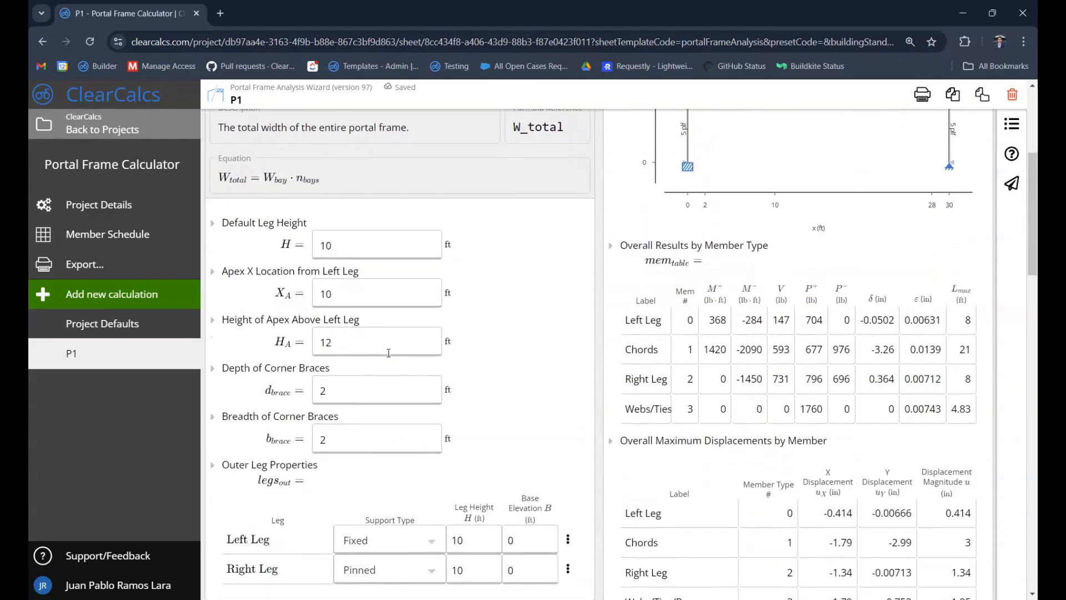
{"action": "scroll", "coordinate": [395, 319], "scroll_direction": "up", "scroll_amount": 6}
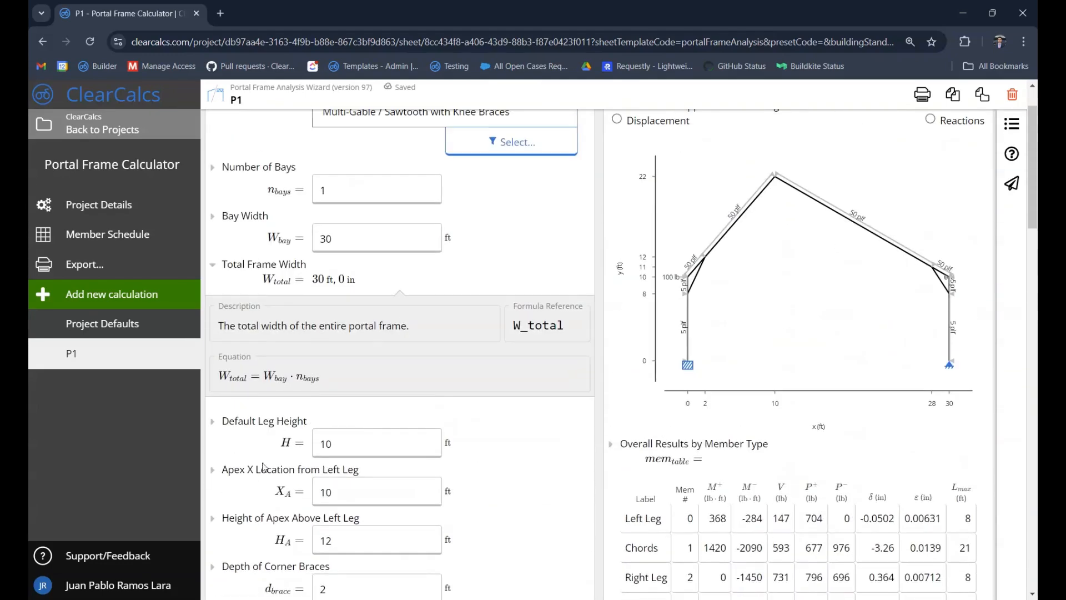
{"action": "scroll", "coordinate": [716, 233], "scroll_direction": "down", "scroll_amount": 2}
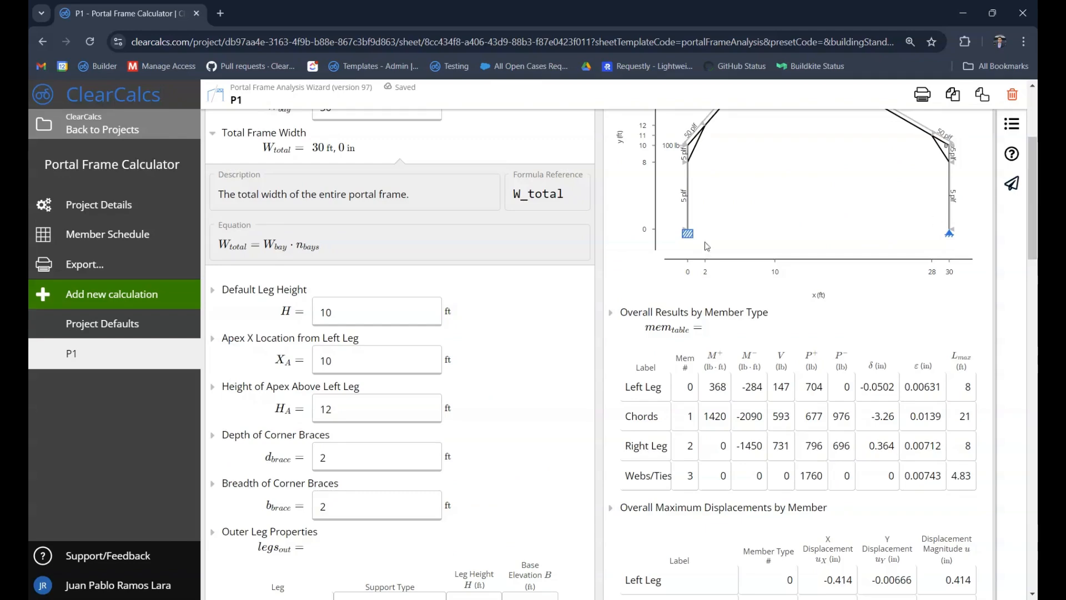
{"action": "scroll", "coordinate": [530, 302], "scroll_direction": "down", "scroll_amount": 3}
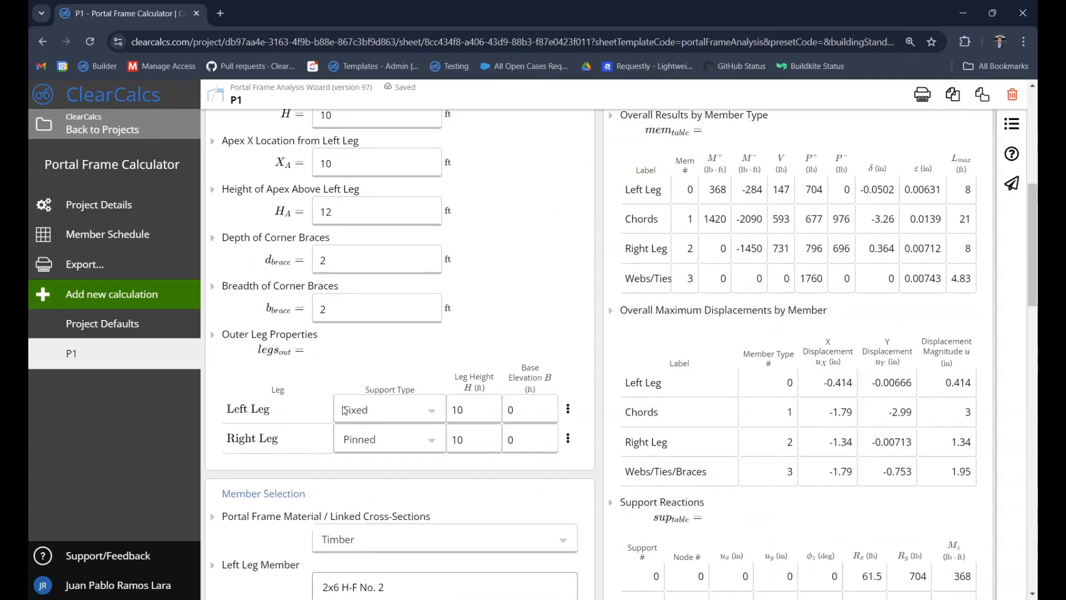
{"action": "left_click", "coordinate": [368, 417]}
{"action": "left_click", "coordinate": [359, 460]}
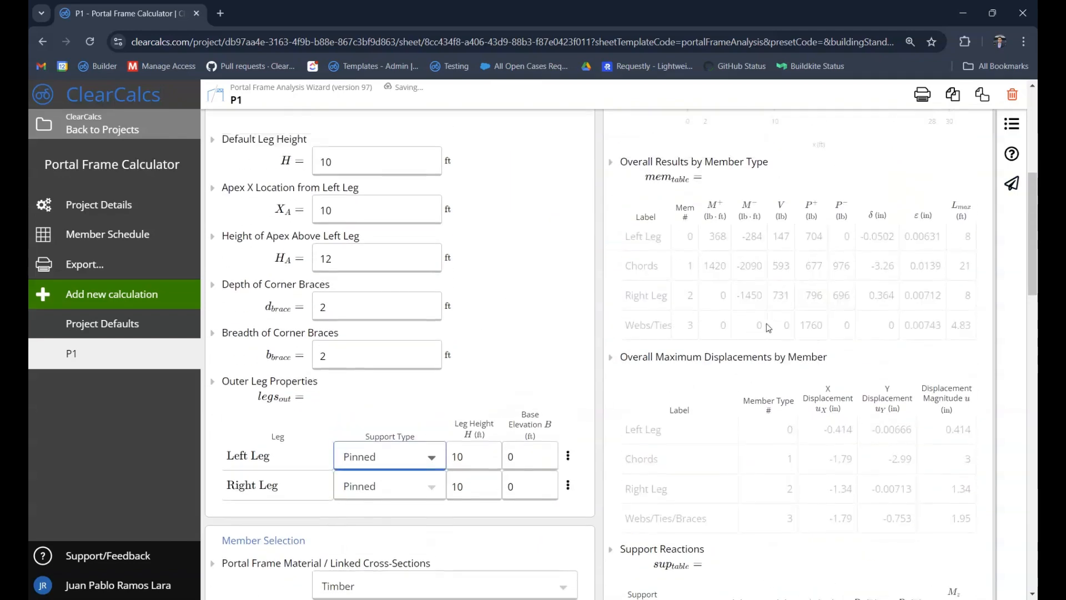
{"action": "scroll", "coordinate": [767, 323], "scroll_direction": "up", "scroll_amount": 2}
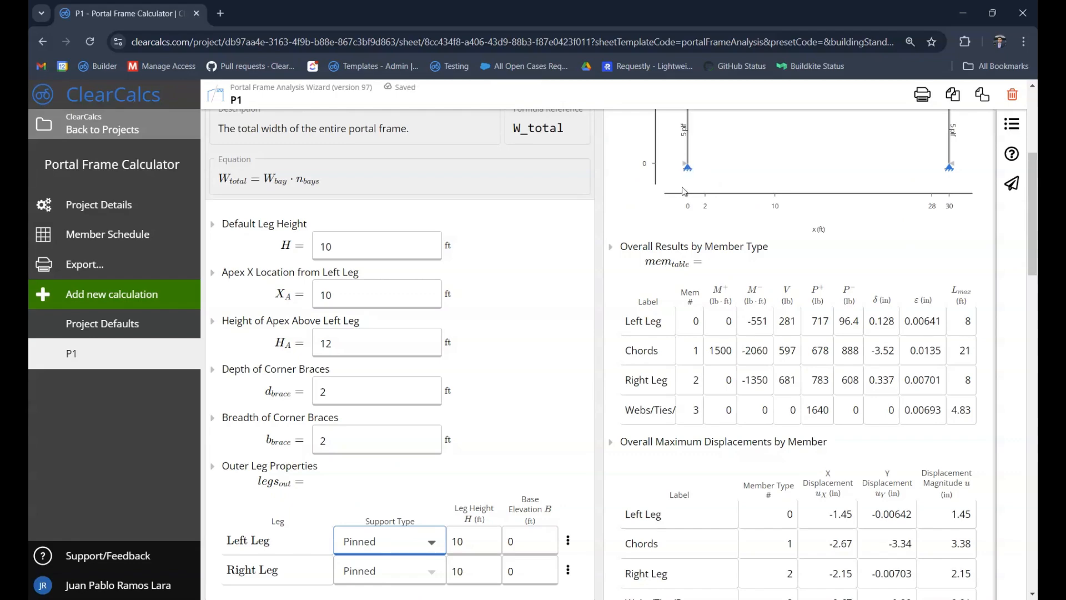
Set the portal frame material to Cold-Formed Steel in the member selection
{"action": "scroll", "coordinate": [659, 363], "scroll_direction": "down", "scroll_amount": 6}
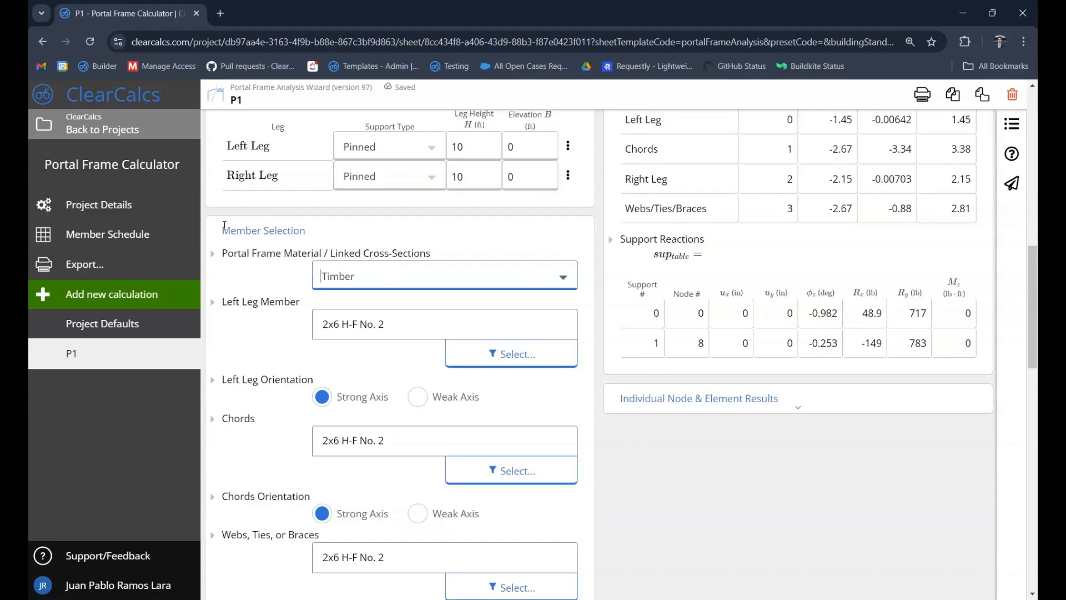
{"action": "left_click_drag", "start_coordinate": [224, 225], "coordinate": [307, 231]}
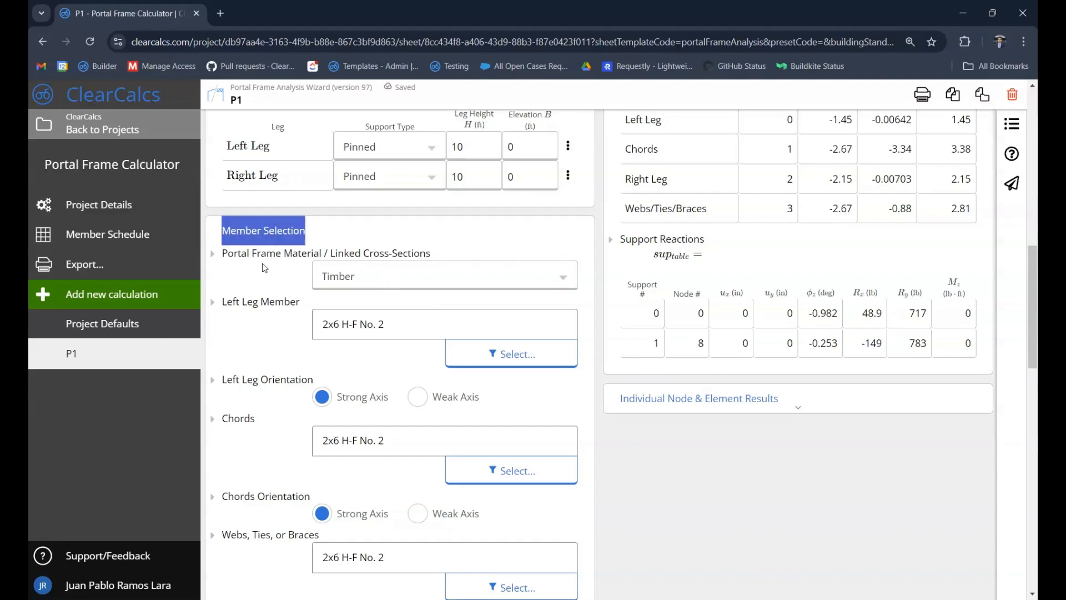
{"action": "left_click", "coordinate": [405, 273]}
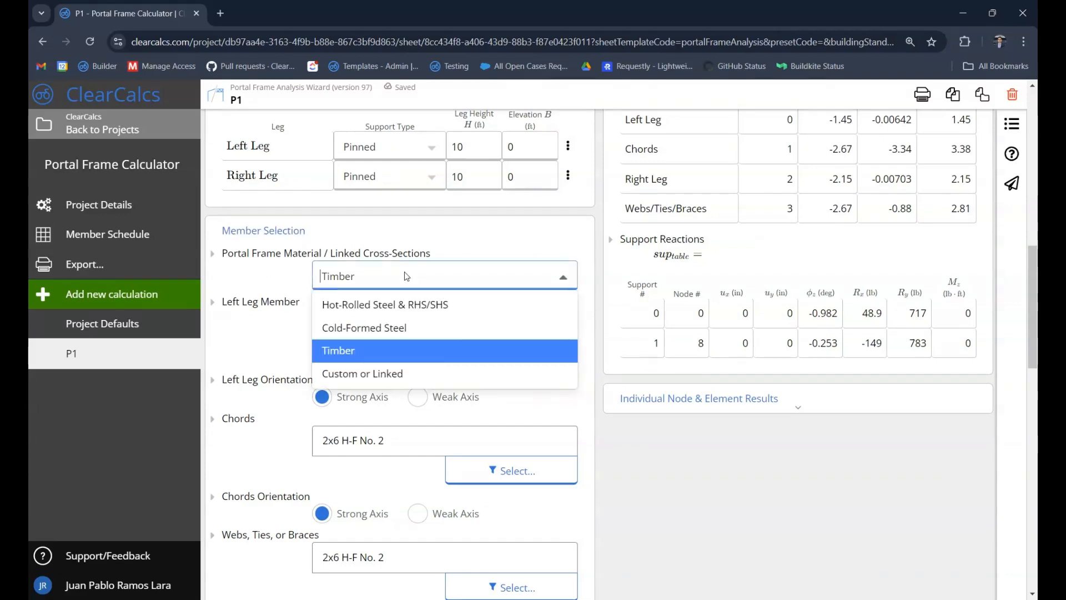
{"action": "left_click", "coordinate": [393, 329]}
{"action": "scroll", "coordinate": [383, 307], "scroll_direction": "down", "scroll_amount": 2}
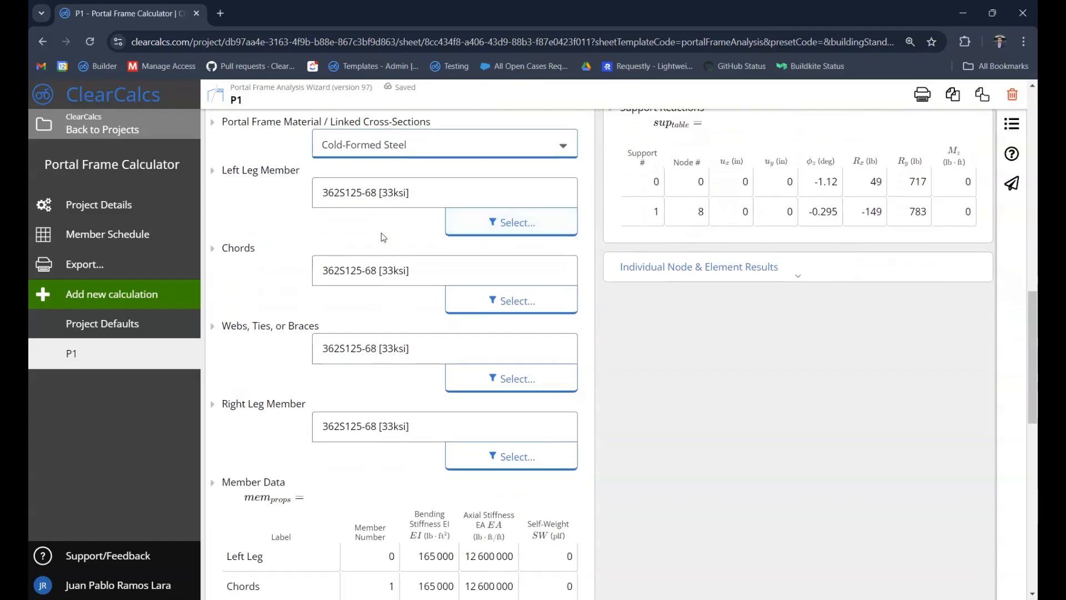
Choose the 162S125-18 [33ksi] section for the left leg member and check the bending stiffness in the member data
{"action": "scroll", "coordinate": [689, 194], "scroll_direction": "up", "scroll_amount": 5}
{"action": "scroll", "coordinate": [545, 284], "scroll_direction": "down", "scroll_amount": 10}
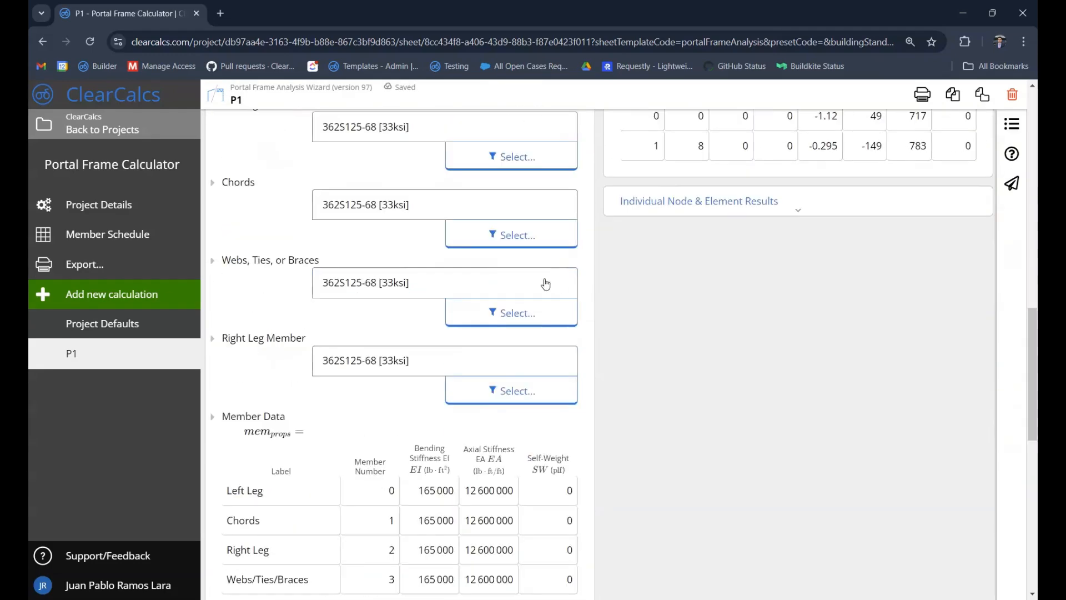
{"action": "scroll", "coordinate": [386, 248], "scroll_direction": "up", "scroll_amount": 3}
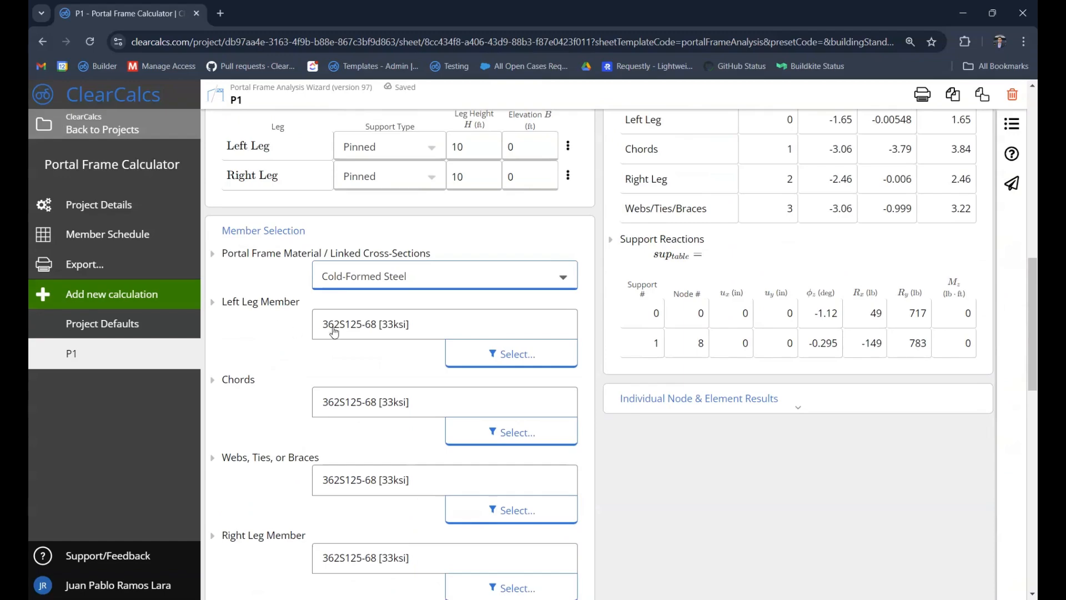
{"action": "left_click", "coordinate": [376, 328]}
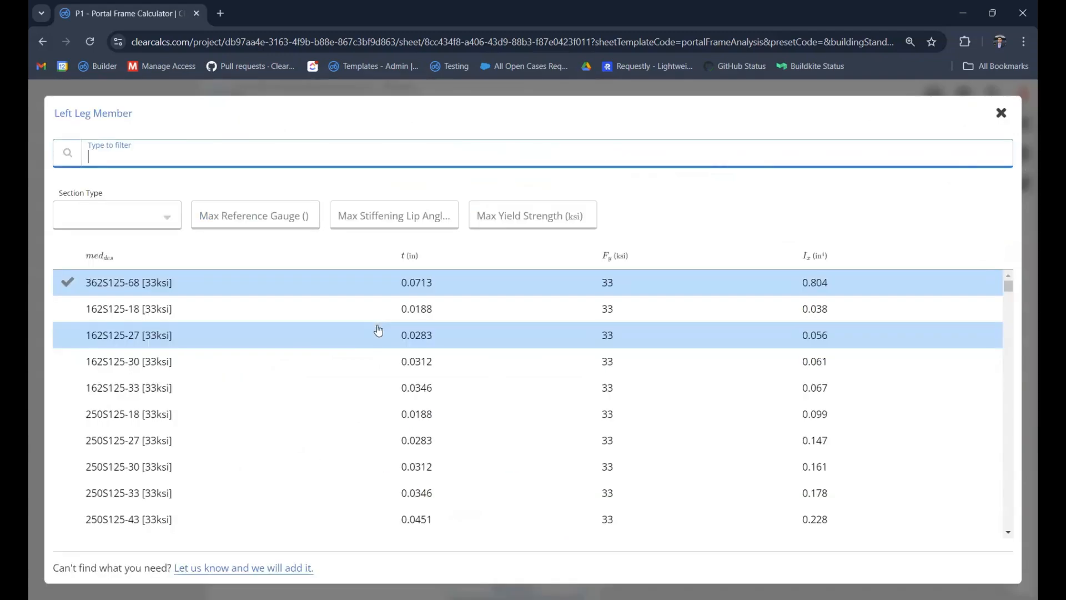
{"action": "left_click", "coordinate": [189, 313]}
{"action": "scroll", "coordinate": [421, 377], "scroll_direction": "down", "scroll_amount": 7}
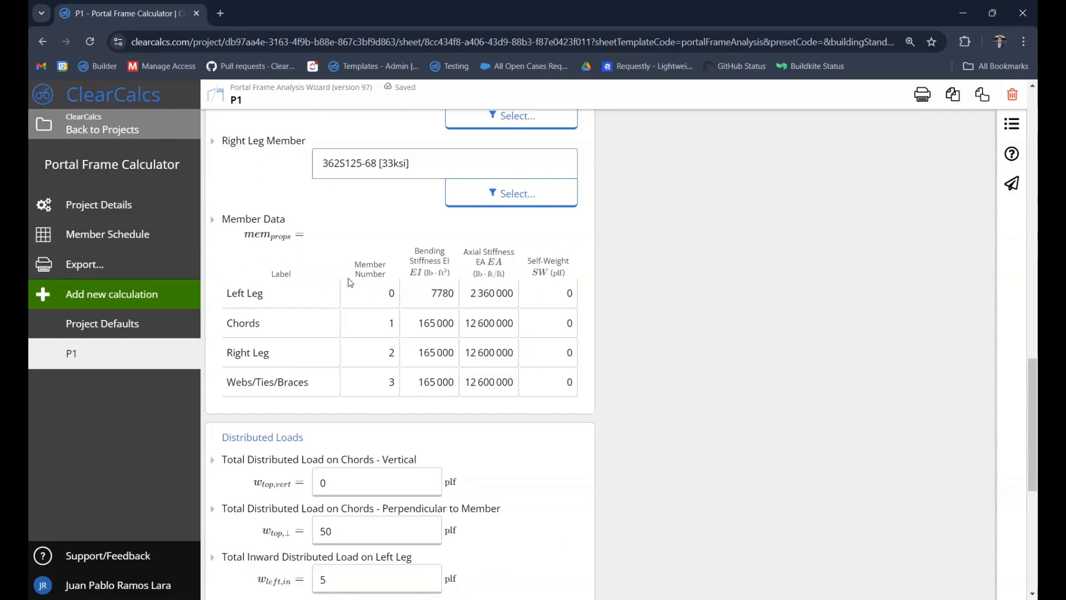
{"action": "left_click_drag", "start_coordinate": [414, 250], "coordinate": [449, 260]}
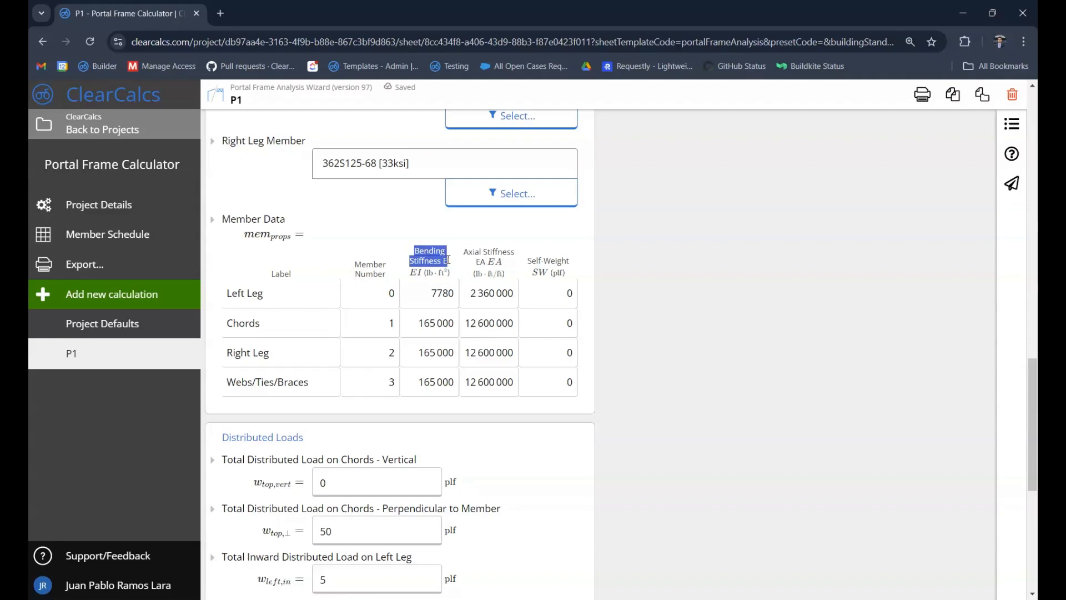
{"action": "left_click", "coordinate": [575, 521]}
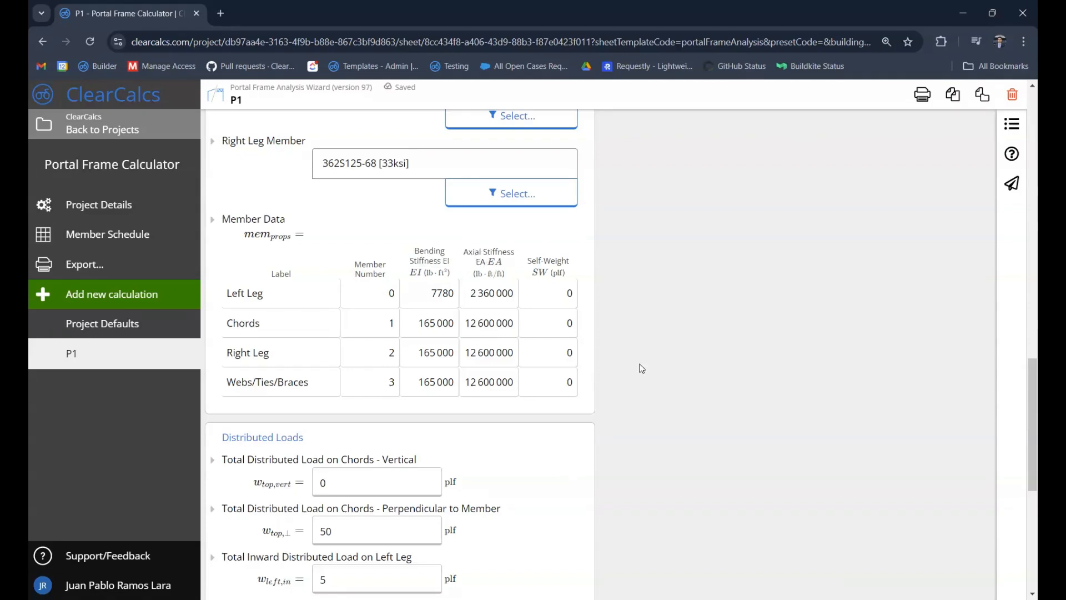
Set the total distributed load on the chords perpendicular to the member to 60 plf and check the frame diagram
{"action": "scroll", "coordinate": [642, 368], "scroll_direction": "down", "scroll_amount": 3}
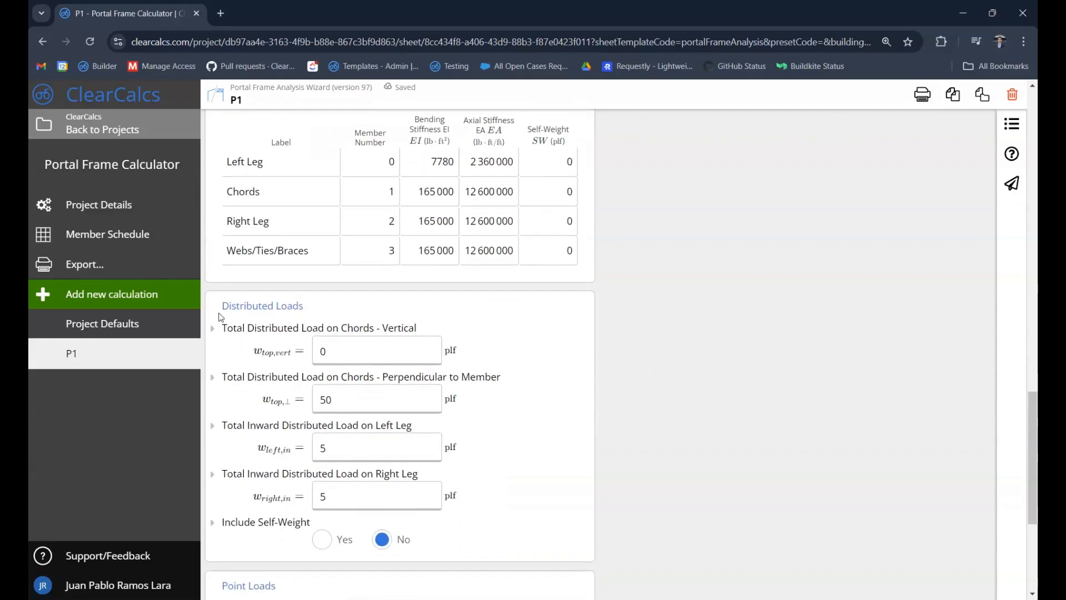
{"action": "scroll", "coordinate": [269, 311], "scroll_direction": "down", "scroll_amount": 1}
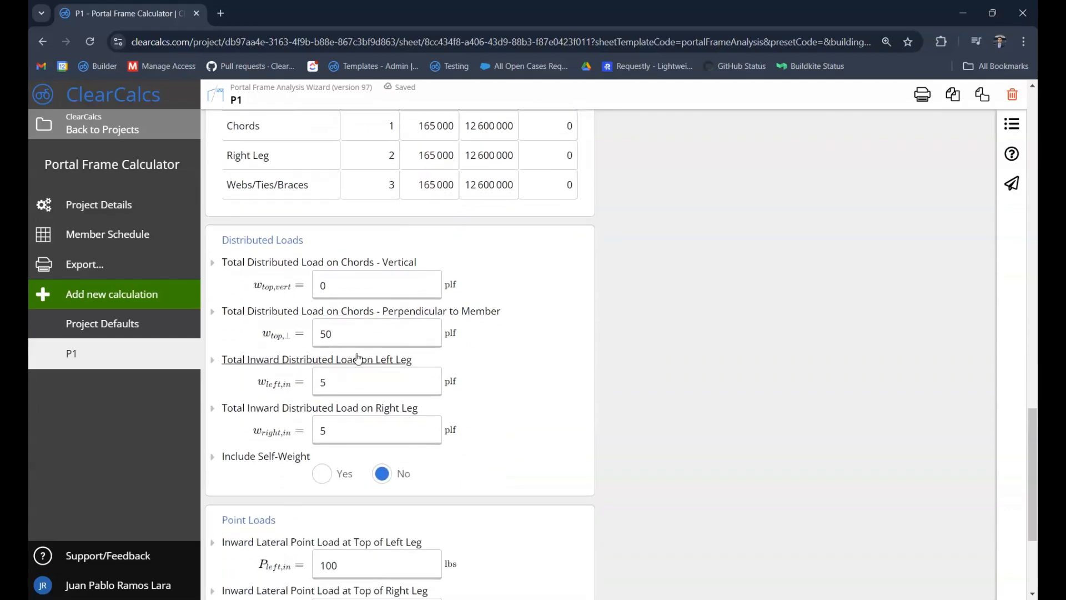
{"action": "left_click", "coordinate": [377, 340]}
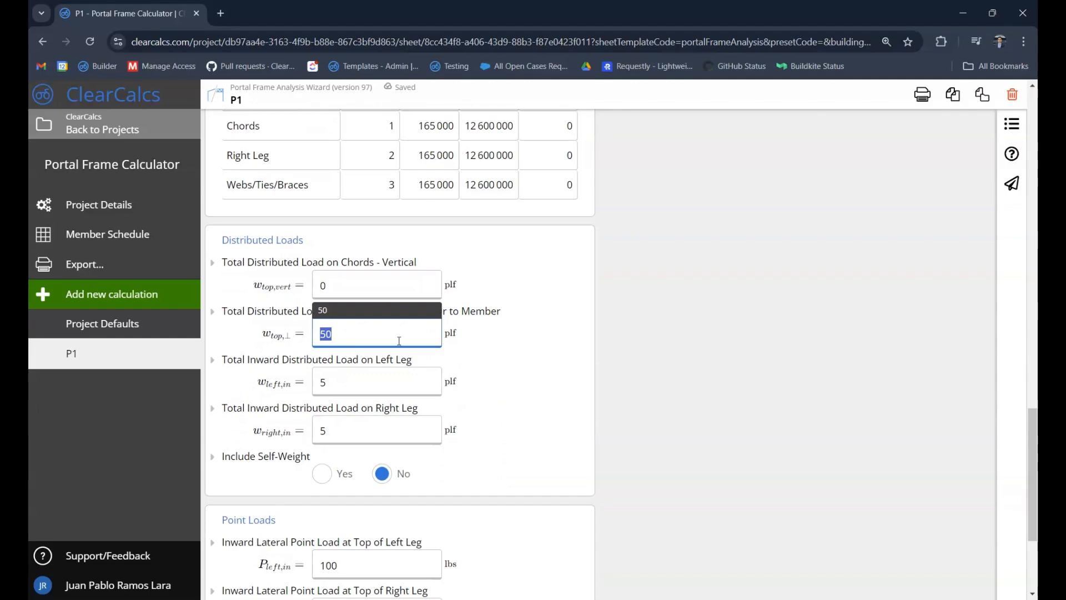
{"action": "left_click", "coordinate": [506, 353]}
{"action": "left_click", "coordinate": [368, 330]}
{"action": "type", "text": "6"}
{"action": "left_click", "coordinate": [586, 424]}
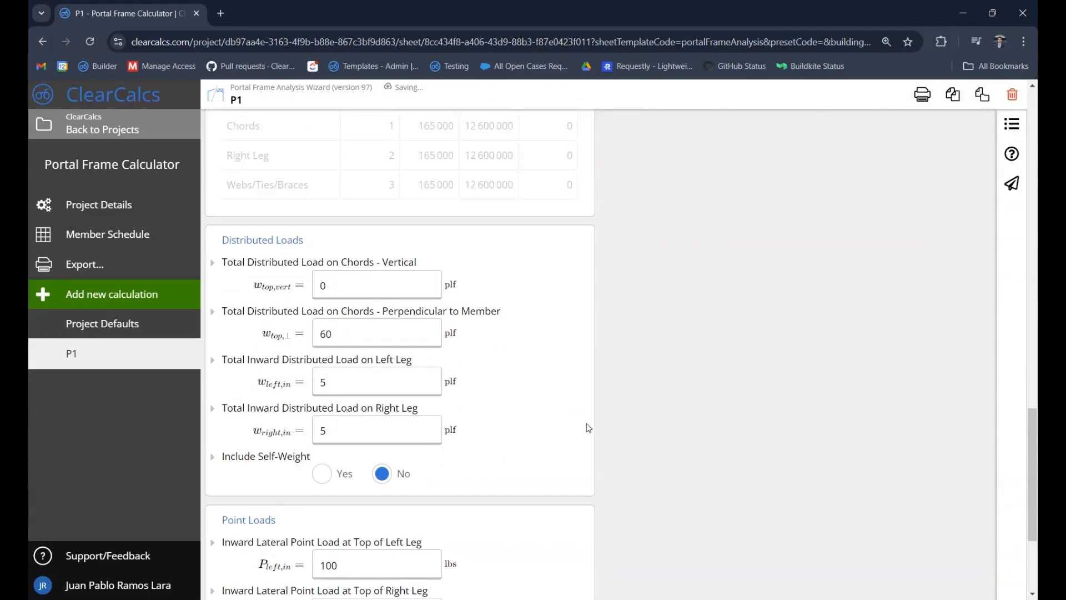
{"action": "scroll", "coordinate": [786, 424], "scroll_direction": "up", "scroll_amount": 10}
{"action": "scroll", "coordinate": [801, 417], "scroll_direction": "up", "scroll_amount": 10}
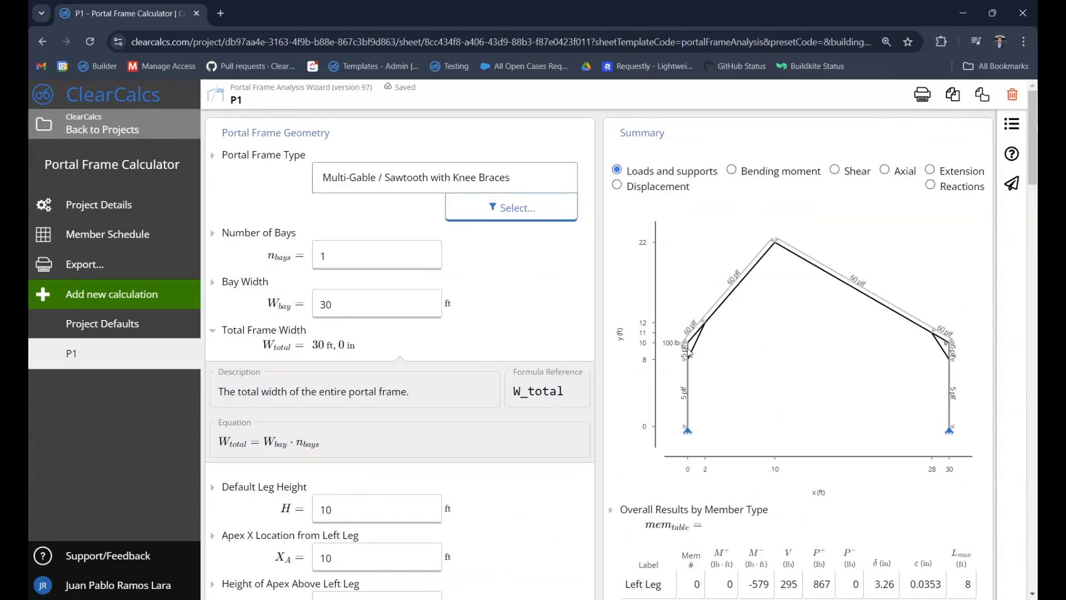
Switch the self-weight inclusion under the distributed loads to Yes and back to No
{"action": "scroll", "coordinate": [689, 353], "scroll_direction": "down", "scroll_amount": 15}
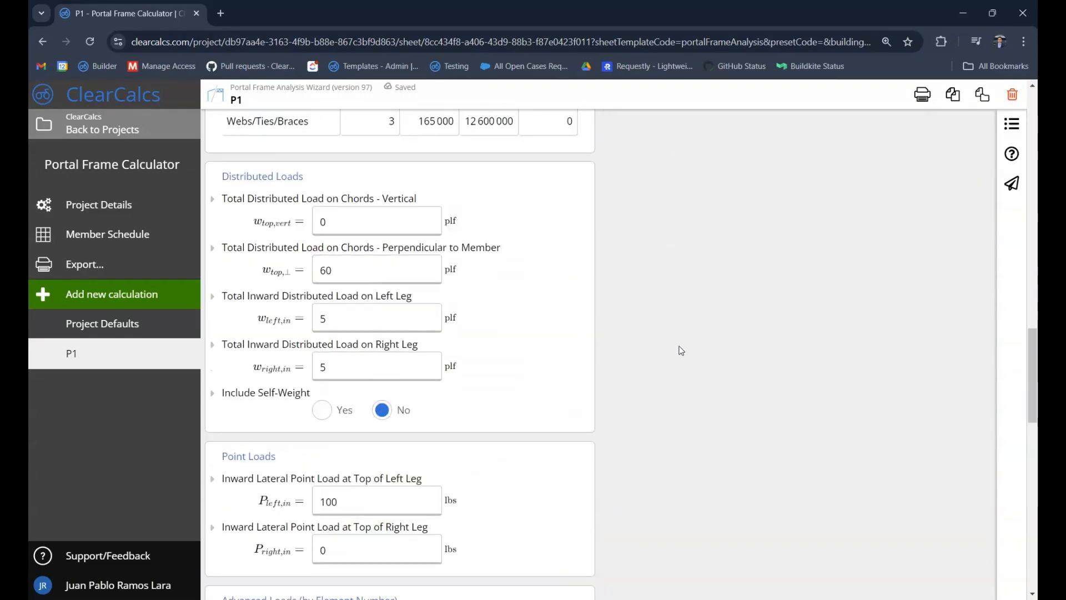
{"action": "scroll", "coordinate": [681, 351], "scroll_direction": "down", "scroll_amount": 4}
{"action": "scroll", "coordinate": [328, 261], "scroll_direction": "up", "scroll_amount": 2}
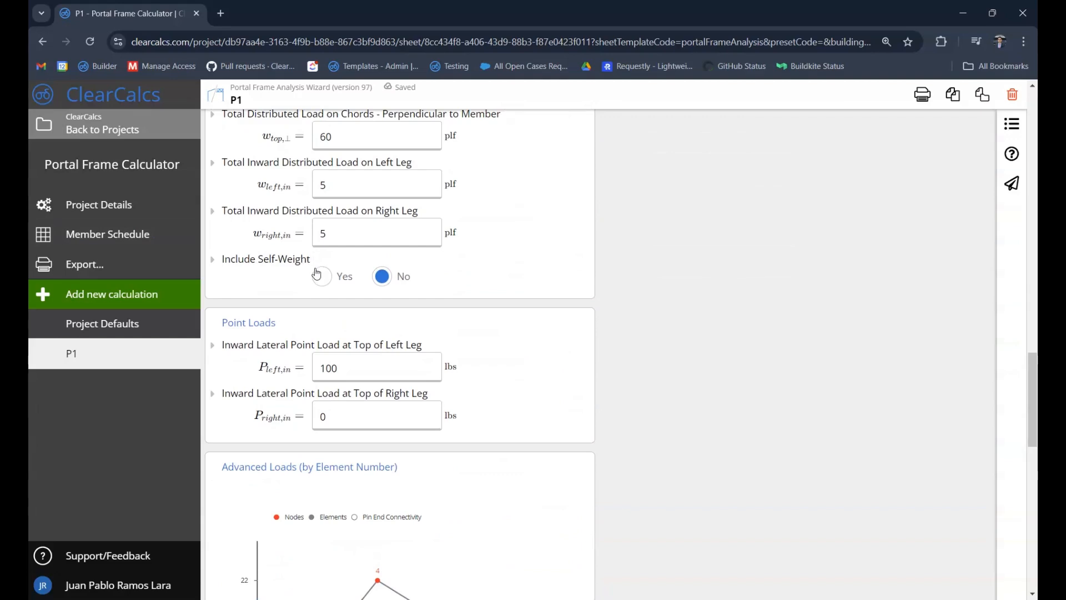
{"action": "left_click", "coordinate": [332, 282]}
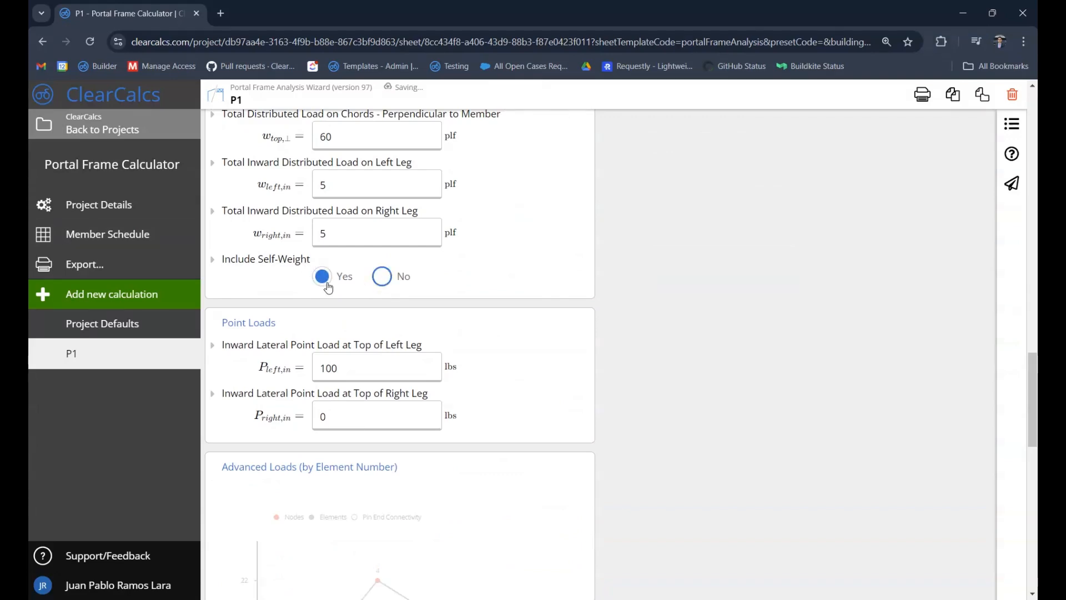
{"action": "key", "text": "Right"}
Collapse the Advanced Loads (by Element Number) section below the point loads
{"action": "scroll", "coordinate": [284, 322], "scroll_direction": "down", "scroll_amount": 1}
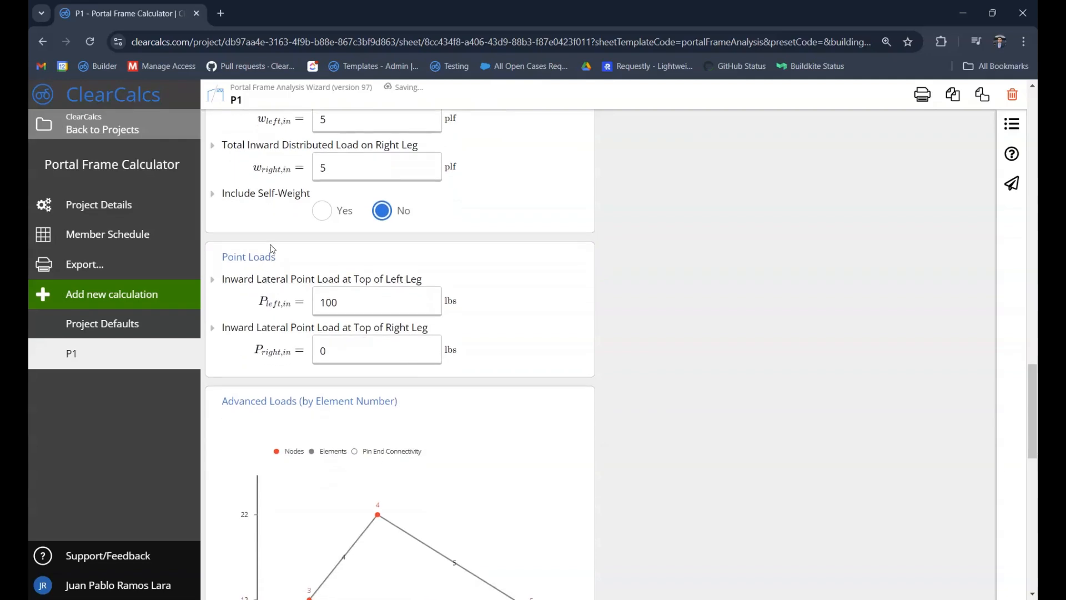
{"action": "left_click", "coordinate": [332, 403]}
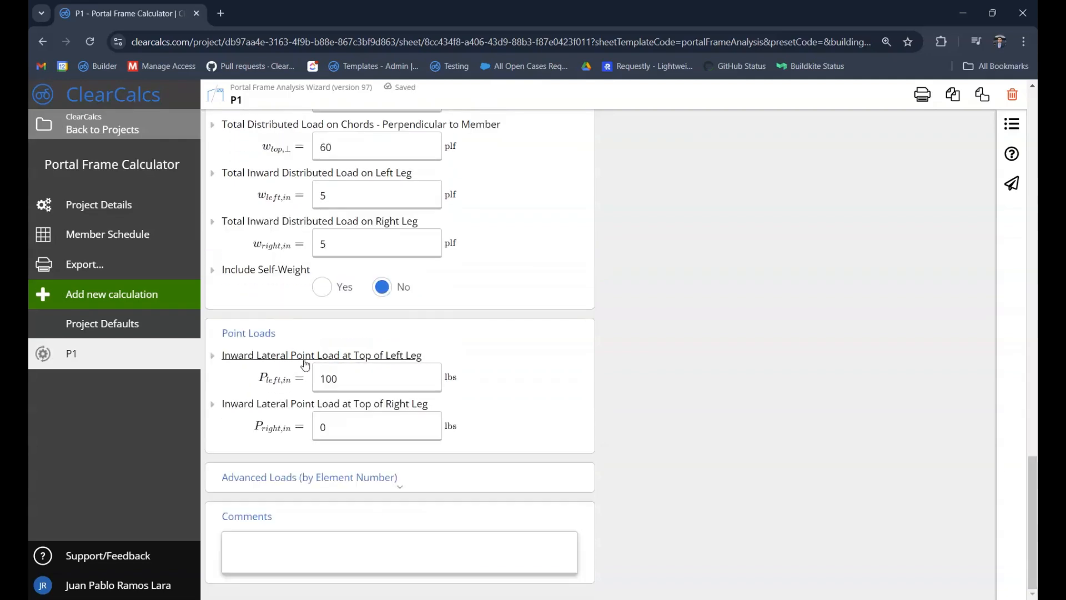
Expand the Advanced Loads section and add an FEA distributed load of 70 plf on element 4
{"action": "left_click", "coordinate": [319, 478]}
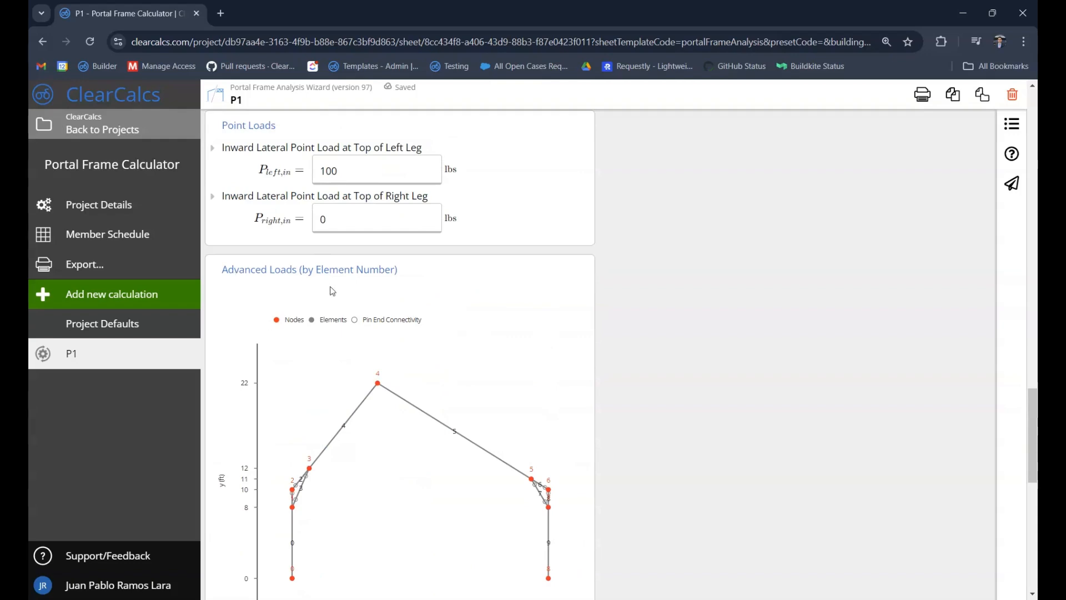
{"action": "scroll", "coordinate": [367, 268], "scroll_direction": "down", "scroll_amount": 2}
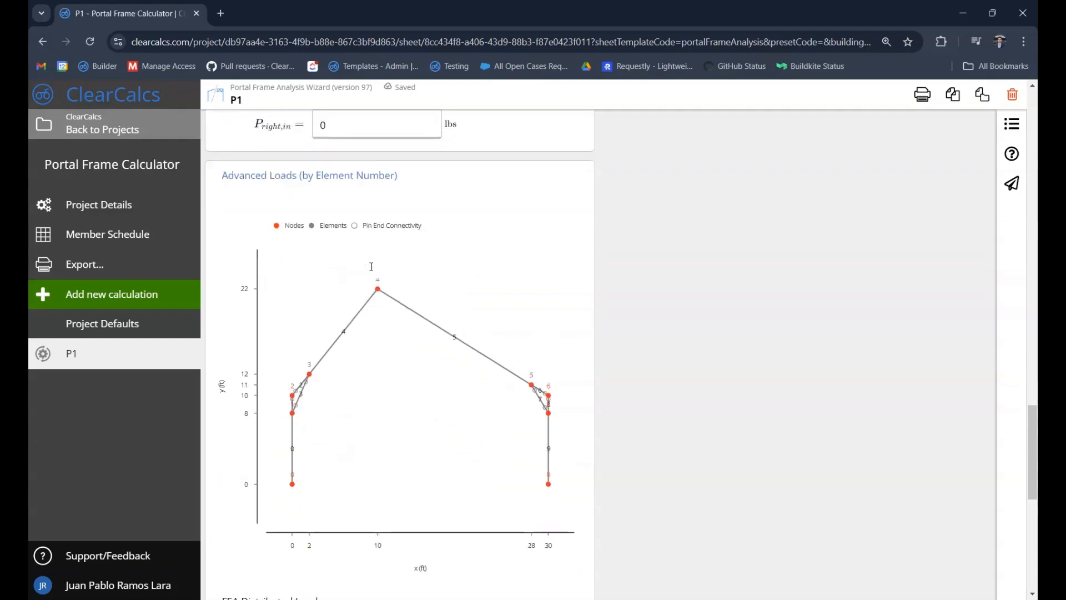
{"action": "scroll", "coordinate": [381, 288], "scroll_direction": "up", "scroll_amount": 1}
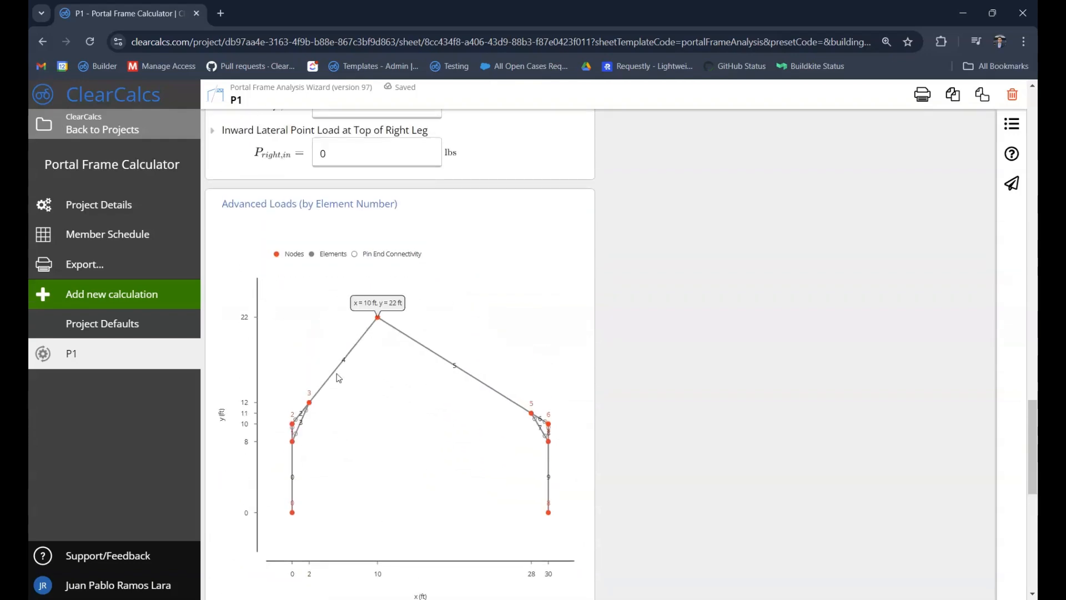
{"action": "scroll", "coordinate": [365, 362], "scroll_direction": "down", "scroll_amount": 5}
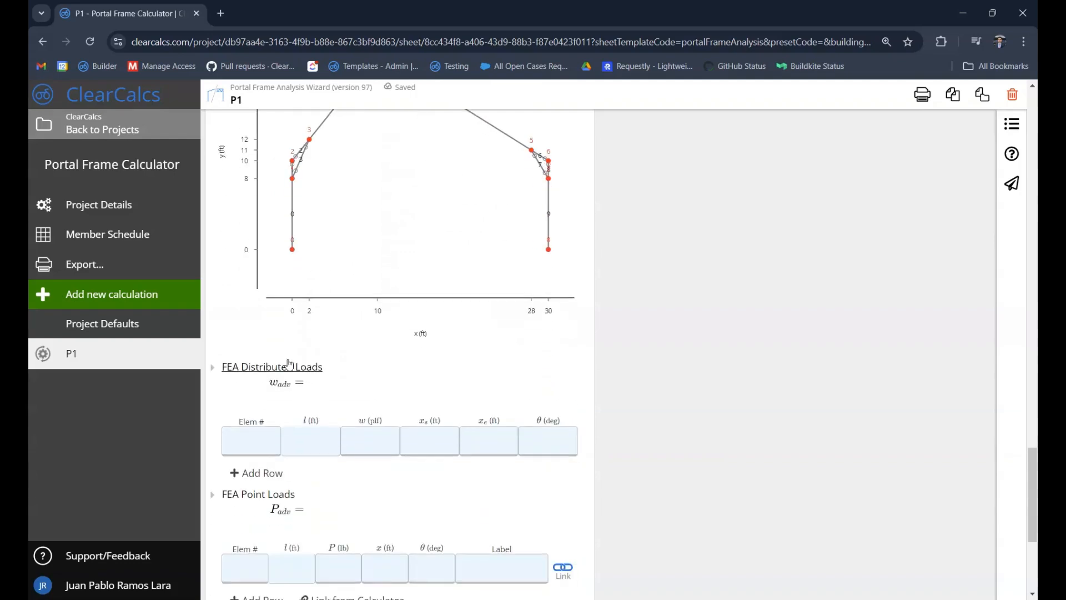
{"action": "left_click", "coordinate": [261, 442]}
{"action": "type", "text": "4"}
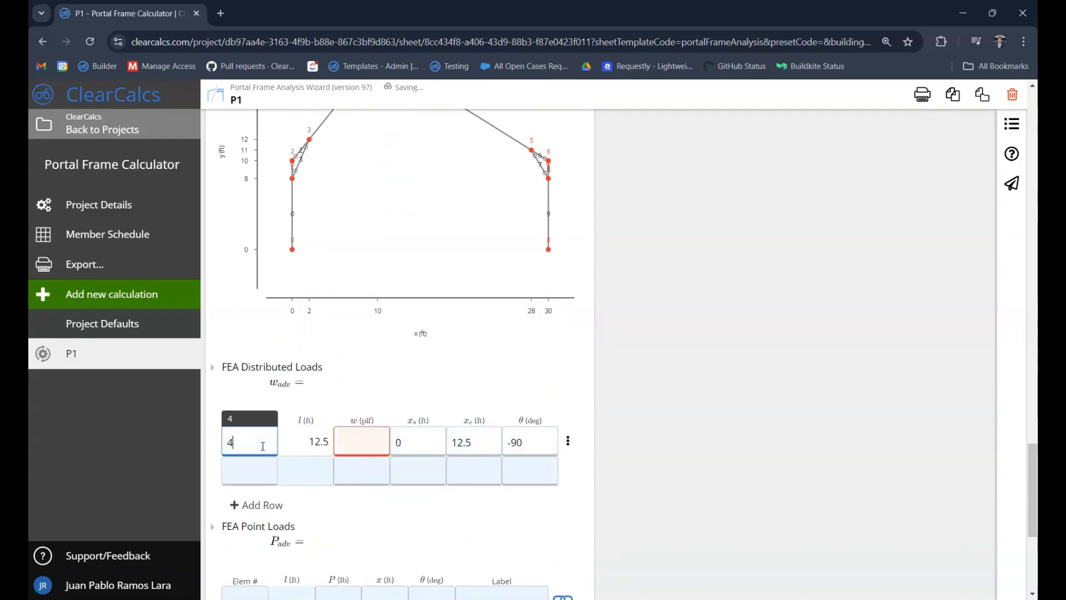
{"action": "left_click", "coordinate": [364, 450]}
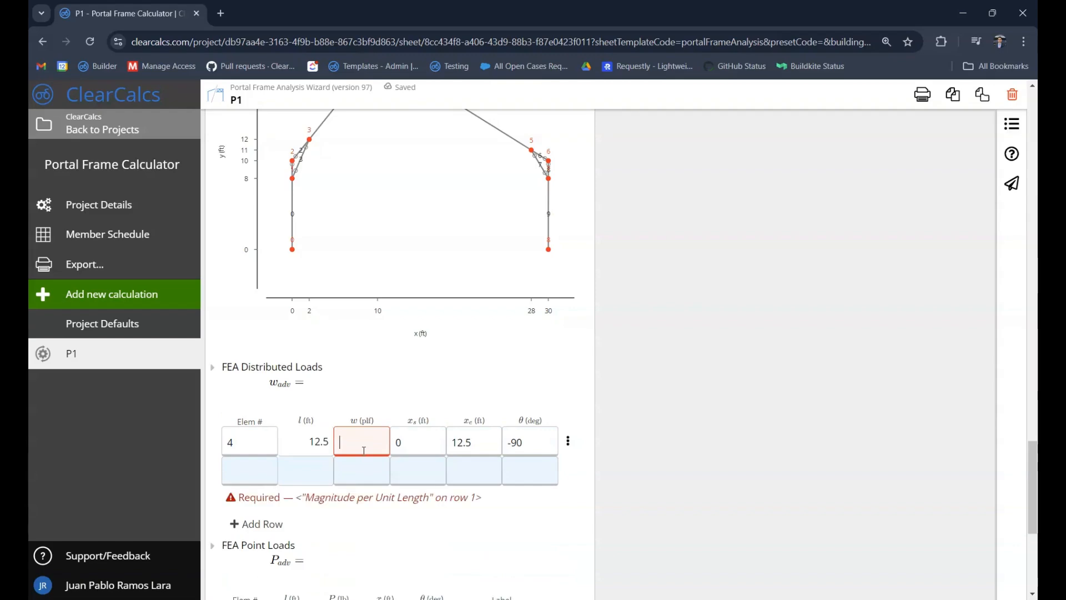
{"action": "type", "text": "70"}
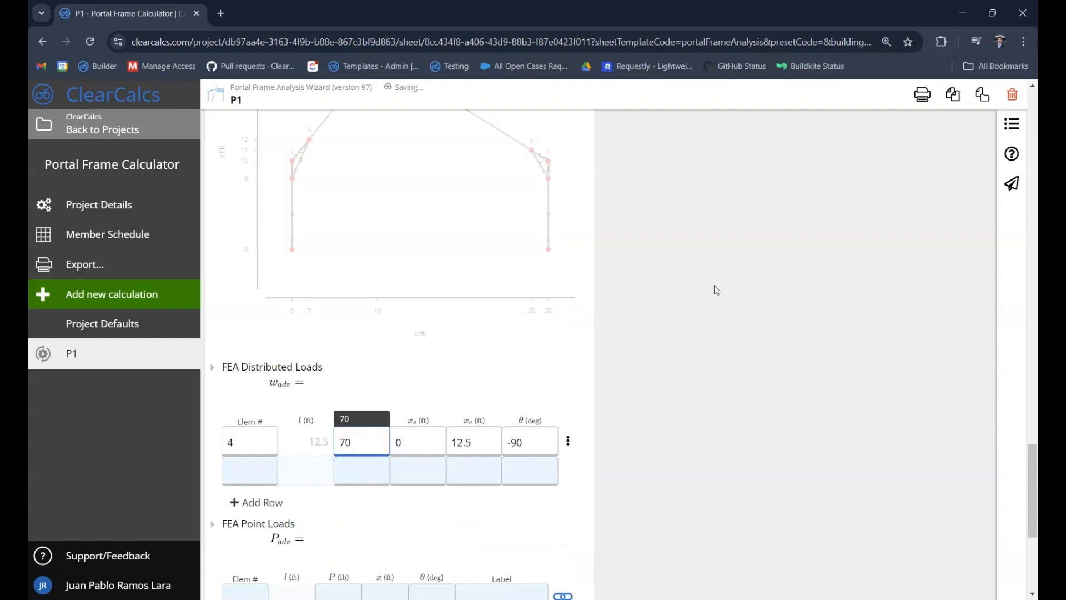
{"action": "left_click", "coordinate": [740, 298]}
Check the new element load in the summary's loads and supports diagram and review the advanced load tables
{"action": "left_click_drag", "start_coordinate": [1031, 488], "coordinate": [1032, 137]}
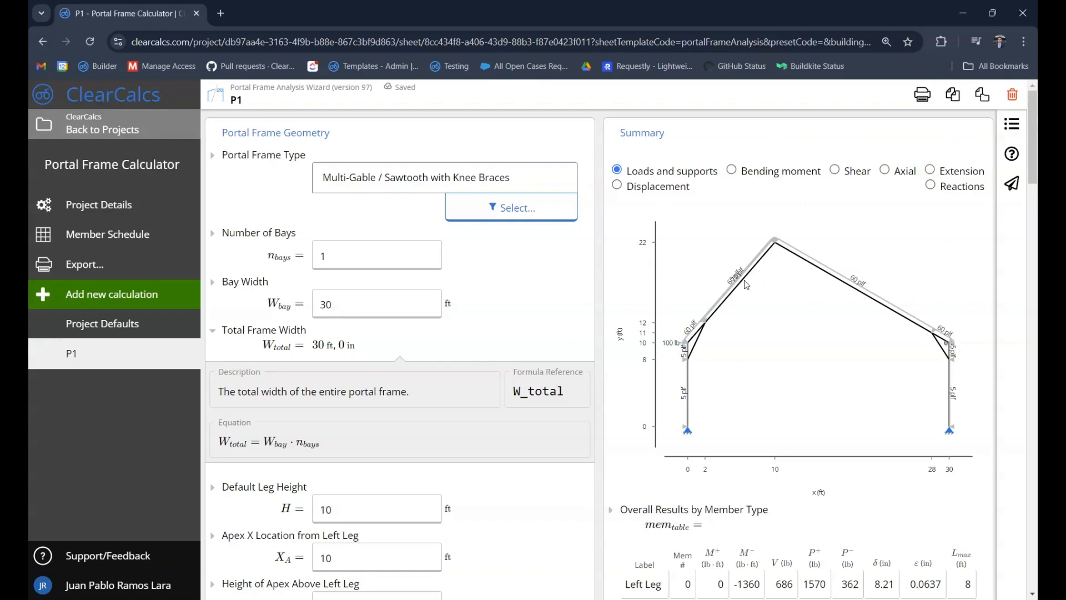
{"action": "scroll", "coordinate": [746, 285], "scroll_direction": "up", "scroll_amount": 5}
{"action": "scroll", "coordinate": [747, 285], "scroll_direction": "down", "scroll_amount": 5}
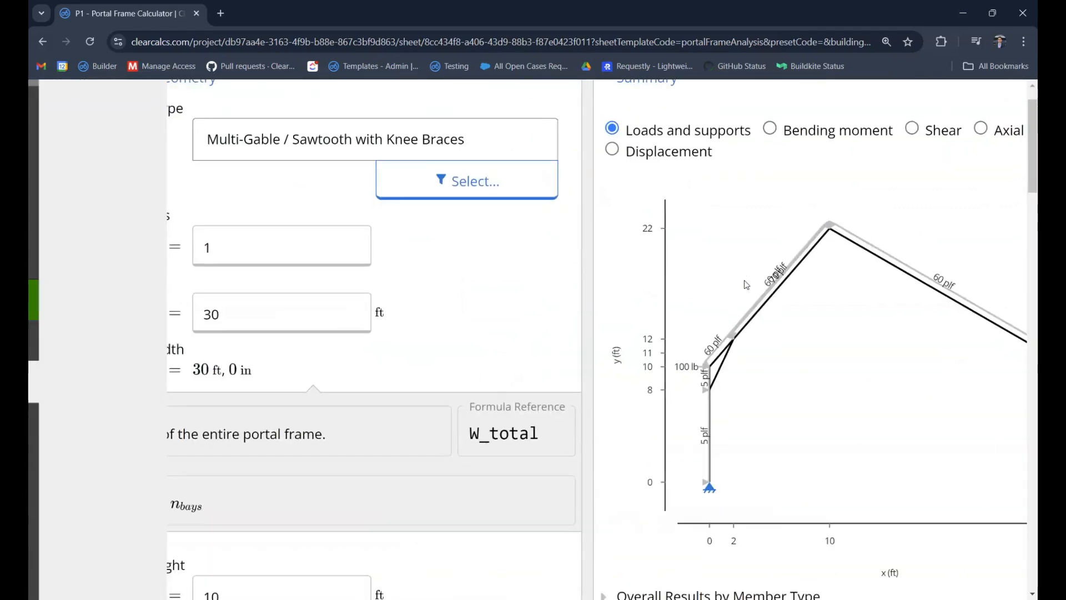
{"action": "scroll", "coordinate": [512, 343], "scroll_direction": "down", "scroll_amount": 5}
{"action": "scroll", "coordinate": [513, 343], "scroll_direction": "down", "scroll_amount": 20}
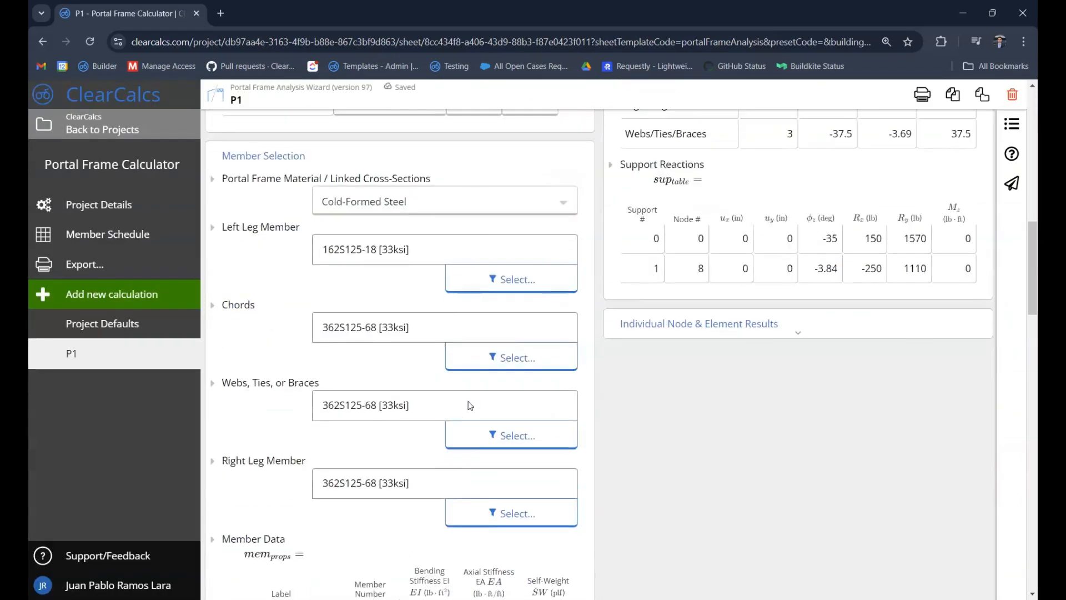
{"action": "scroll", "coordinate": [469, 407], "scroll_direction": "down", "scroll_amount": 3}
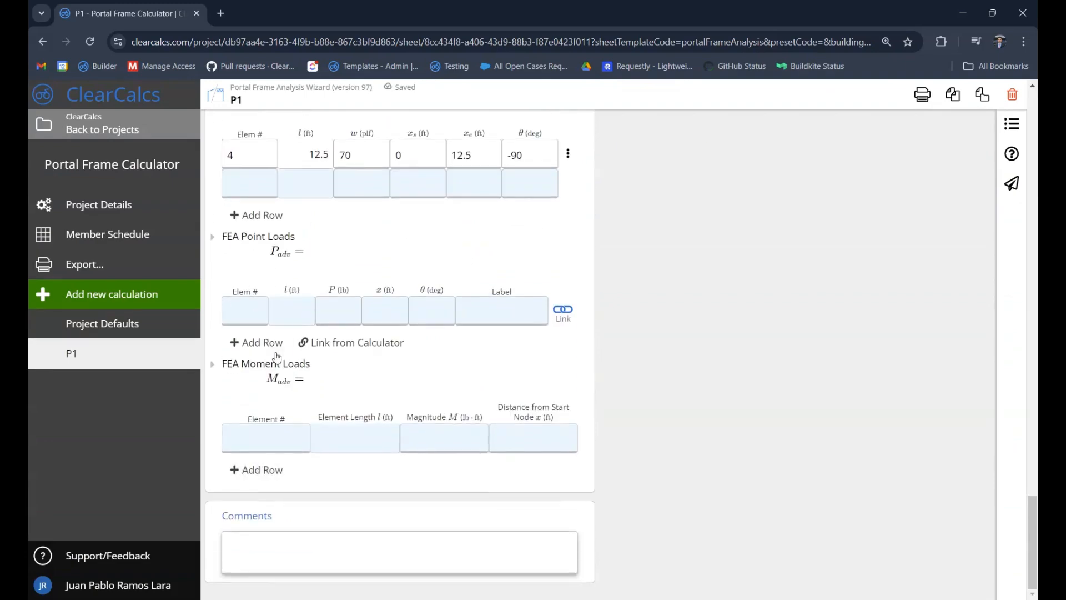
{"action": "scroll", "coordinate": [535, 352], "scroll_direction": "up", "scroll_amount": 8}
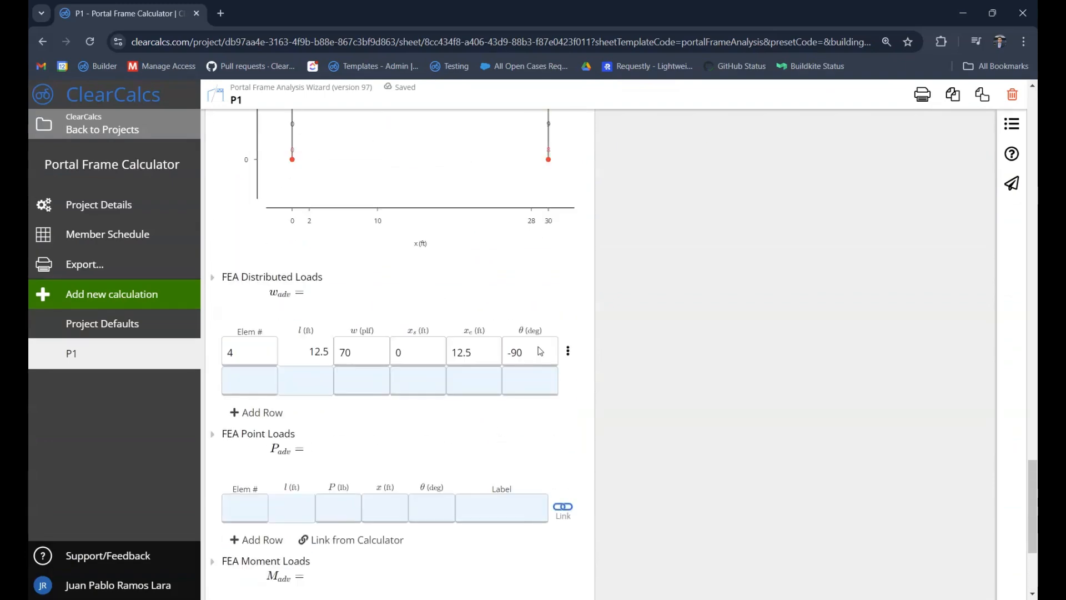
{"action": "scroll", "coordinate": [613, 360], "scroll_direction": "down", "scroll_amount": 7}
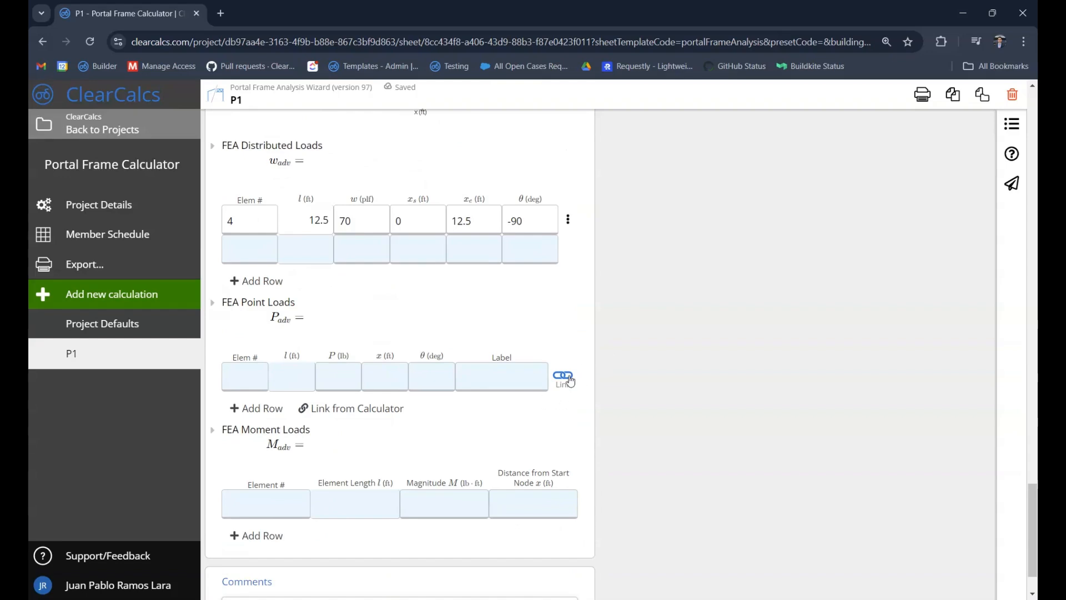
Add a new Beam Analysis calculation to the project
{"action": "left_click", "coordinate": [145, 302]}
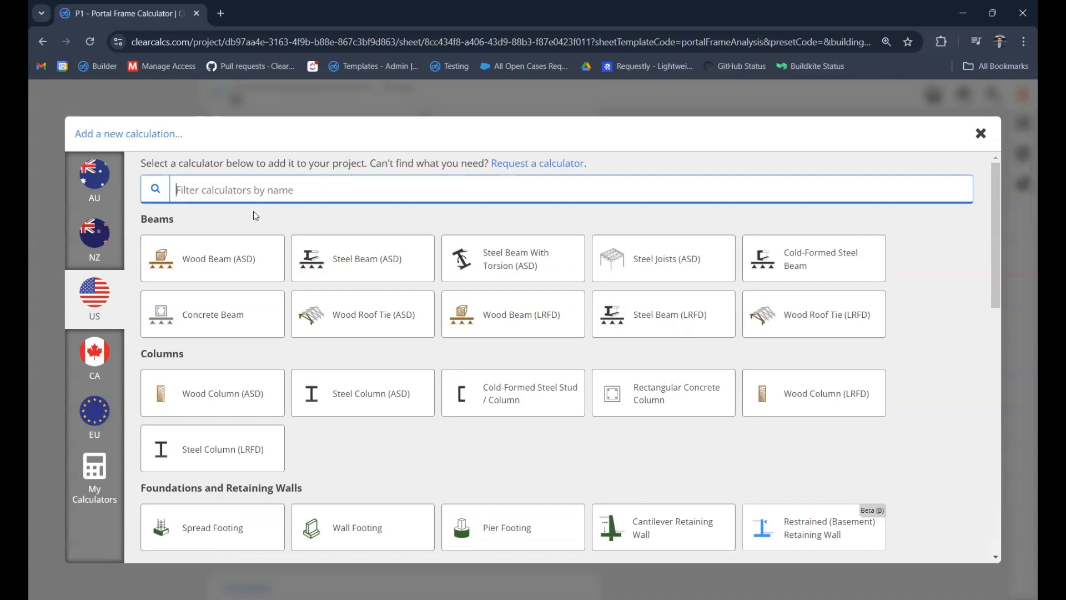
{"action": "type", "text": "beam"}
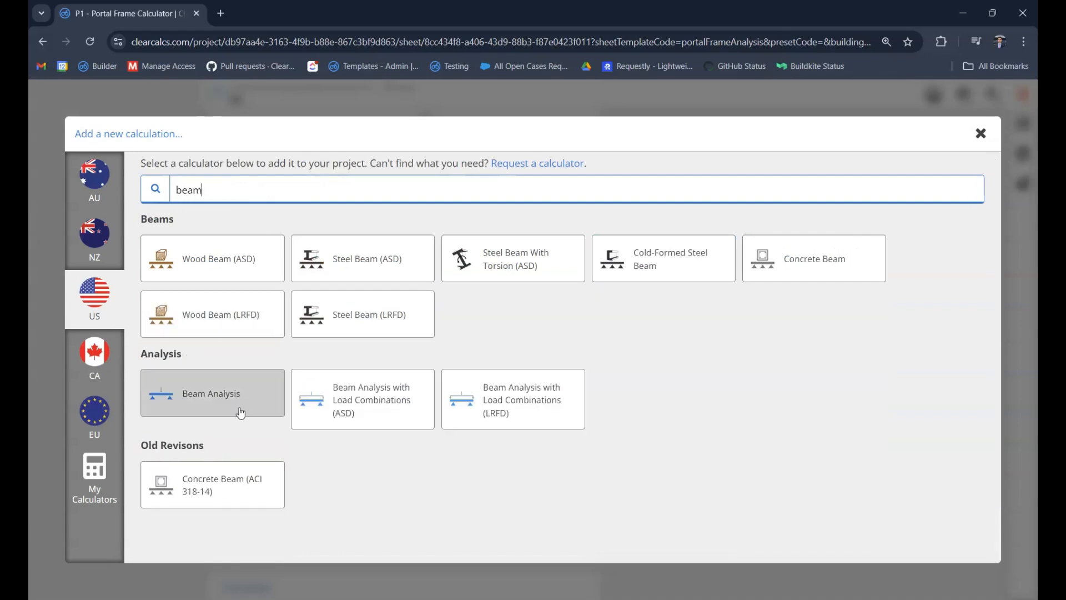
{"action": "left_click", "coordinate": [241, 413]}
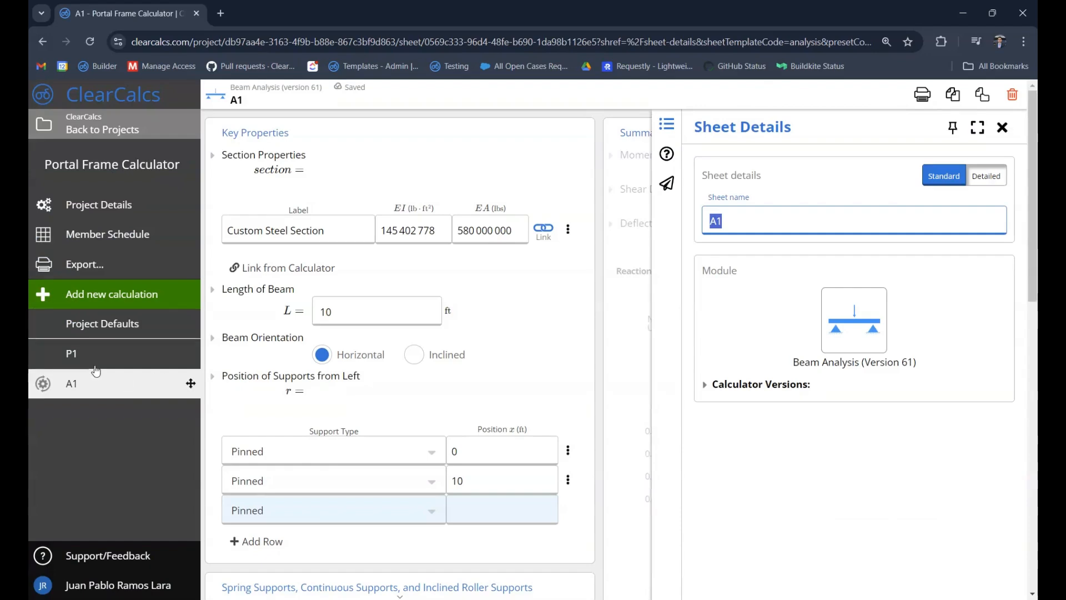
Return to sheet P1 and link an FEA point load to the support 2 reaction of calculation A1
{"action": "left_click", "coordinate": [98, 355]}
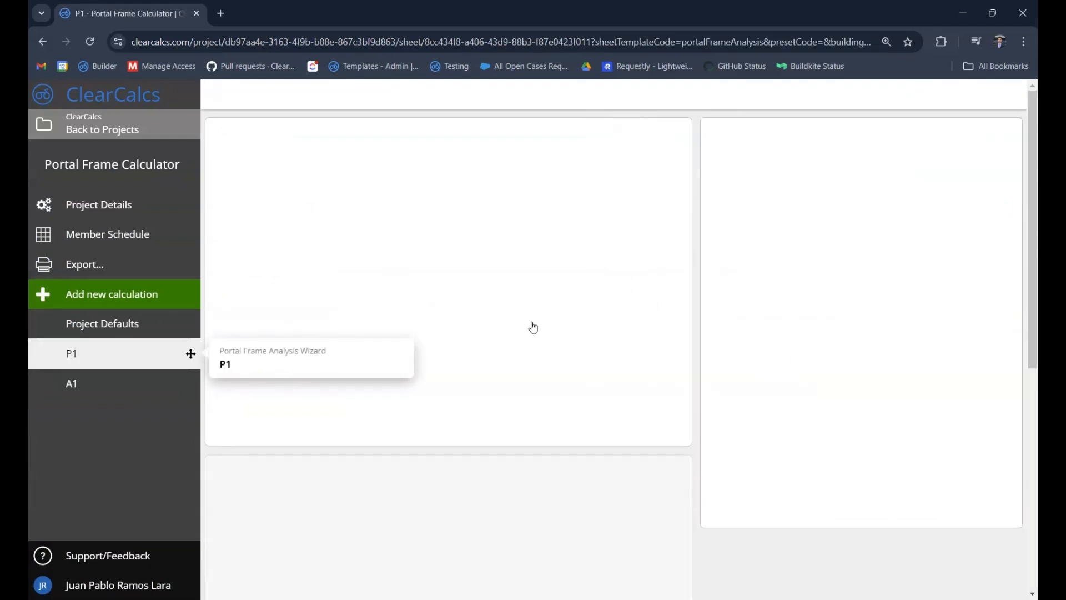
{"action": "scroll", "coordinate": [534, 326], "scroll_direction": "down", "scroll_amount": 3}
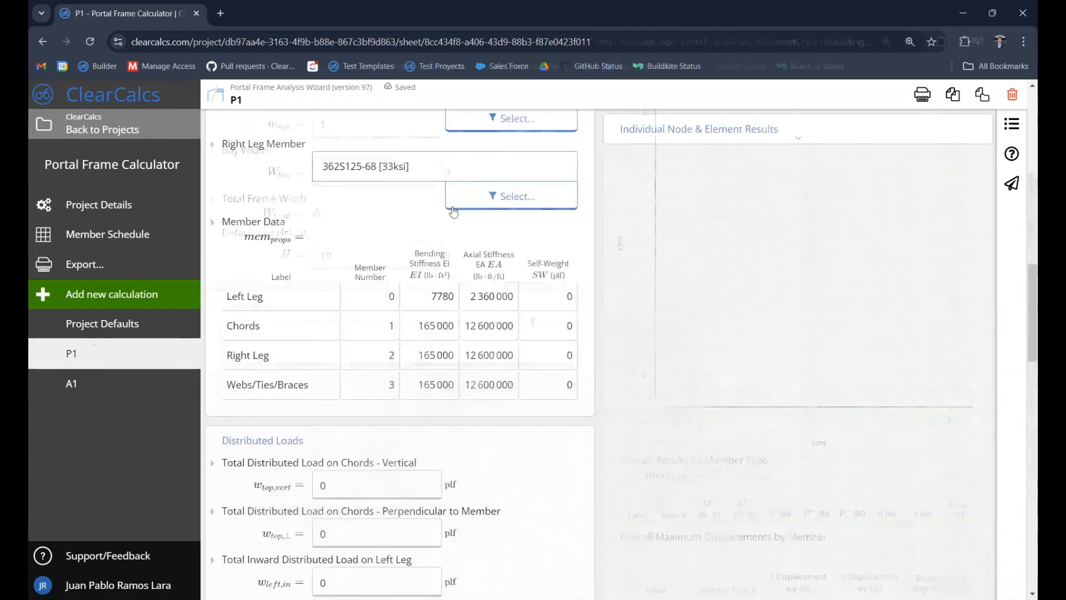
{"action": "scroll", "coordinate": [453, 212], "scroll_direction": "down", "scroll_amount": 6}
{"action": "scroll", "coordinate": [453, 211], "scroll_direction": "down", "scroll_amount": 10}
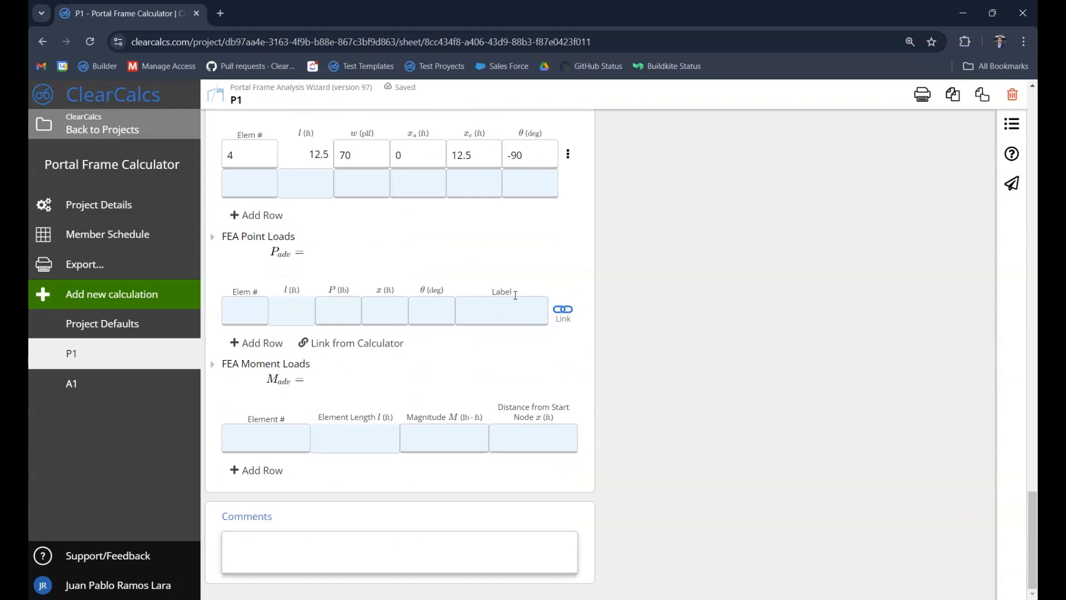
{"action": "left_click", "coordinate": [558, 316]}
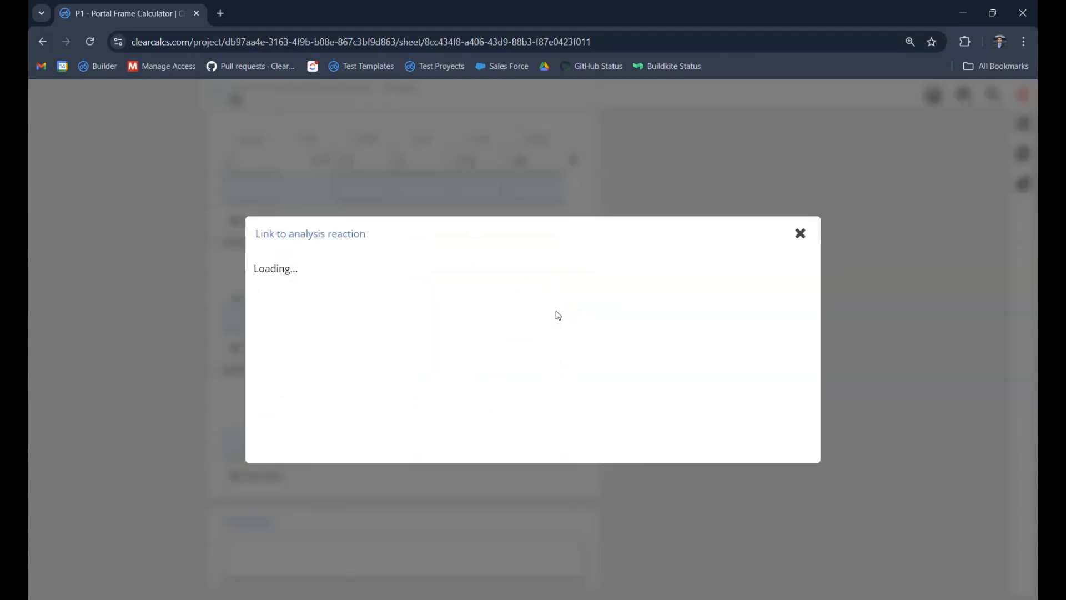
{"action": "left_click", "coordinate": [345, 340]}
{"action": "left_click", "coordinate": [343, 369]}
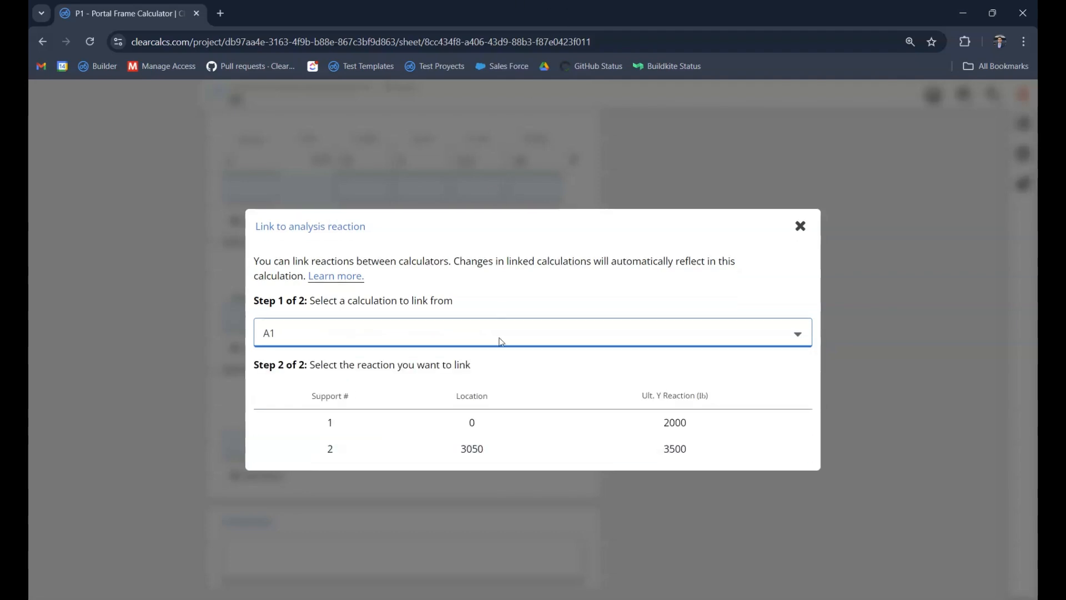
{"action": "left_click", "coordinate": [514, 463]}
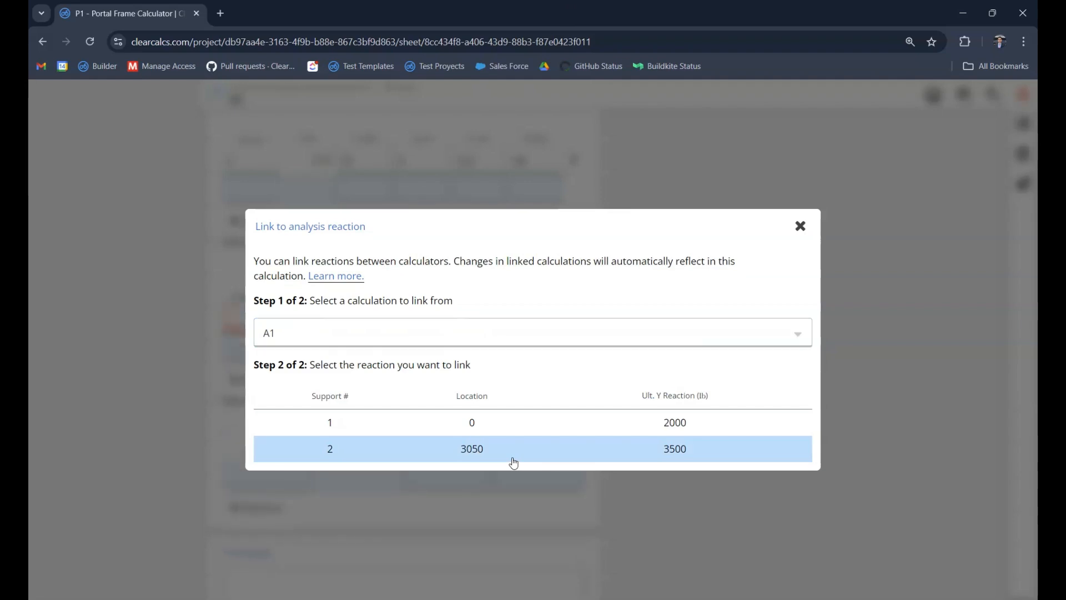
{"action": "left_click", "coordinate": [512, 459]}
Assign the linked FEA point load to element 3, using the numbered frame diagram as reference
{"action": "scroll", "coordinate": [295, 314], "scroll_direction": "up", "scroll_amount": 5}
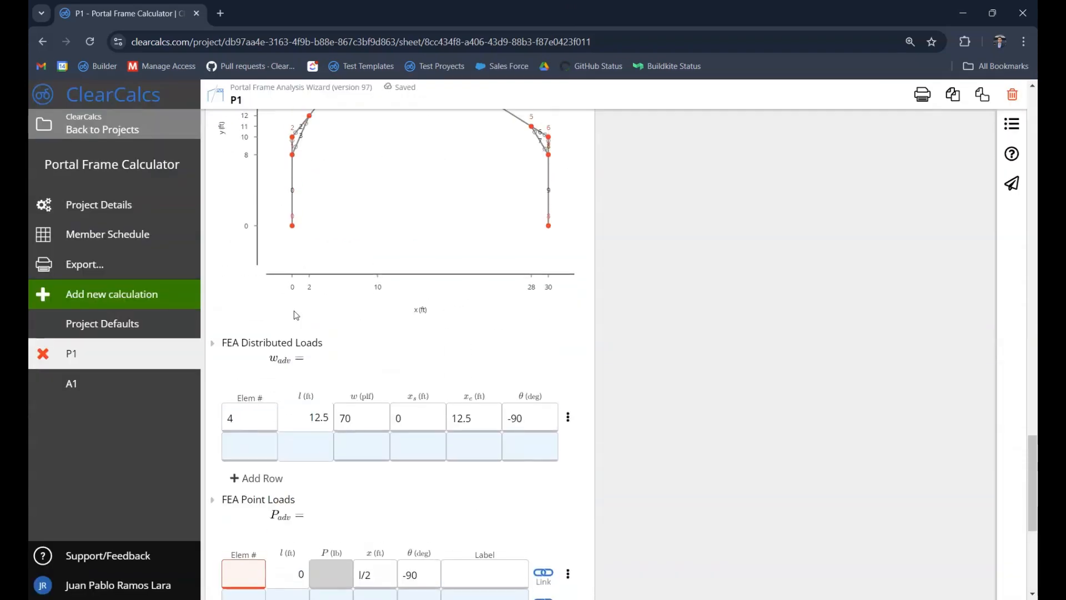
{"action": "scroll", "coordinate": [296, 315], "scroll_direction": "up", "scroll_amount": 2}
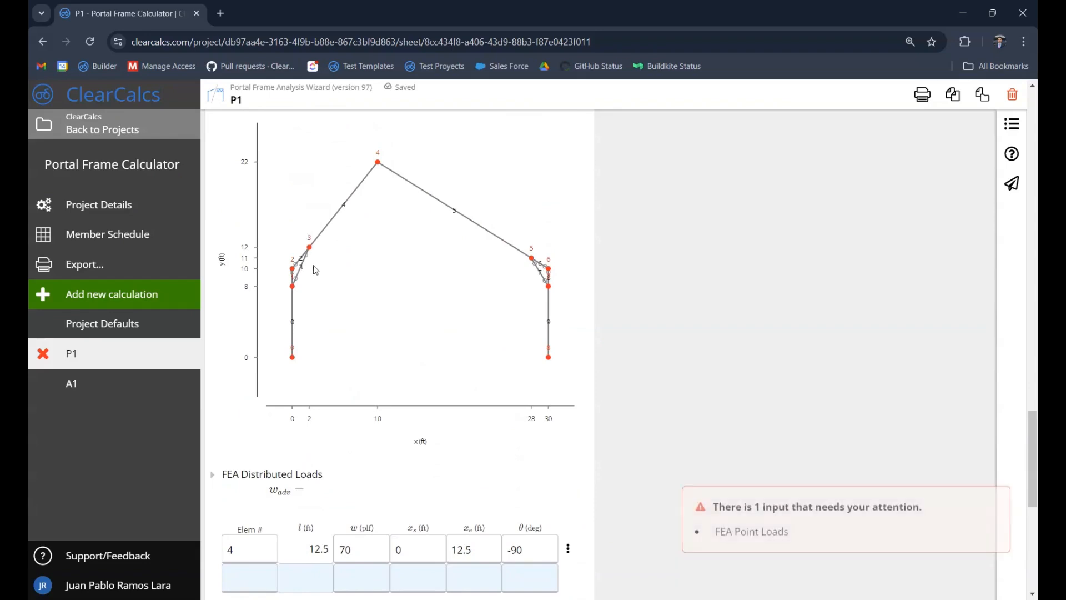
{"action": "scroll", "coordinate": [311, 289], "scroll_direction": "down", "scroll_amount": 4}
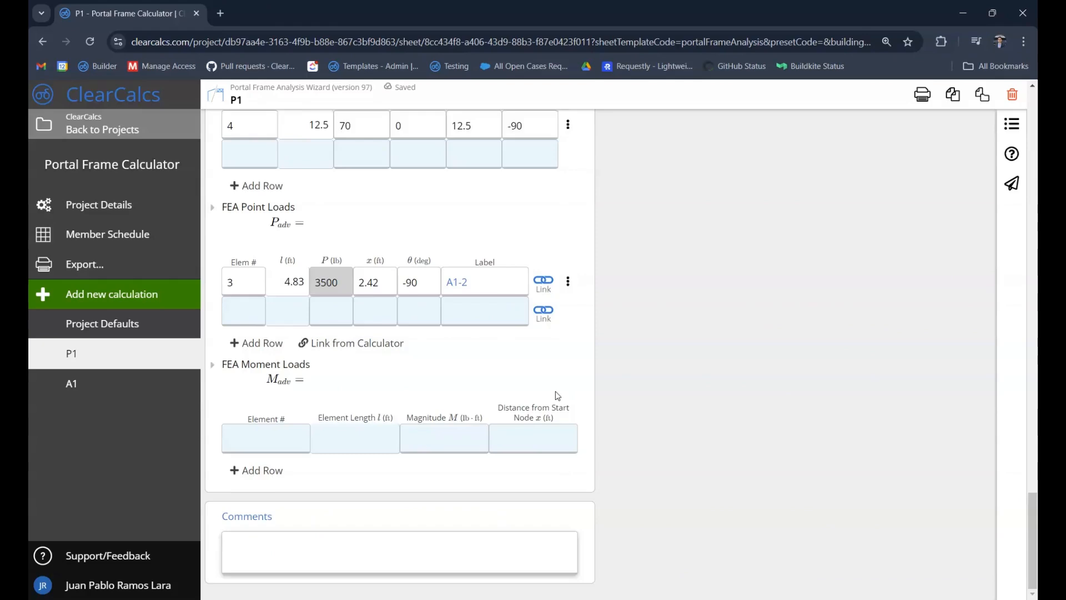
Set the perpendicular distributed load on the chords and the inward distributed loads on both legs to 0 plf
{"action": "scroll", "coordinate": [556, 391], "scroll_direction": "up", "scroll_amount": 15}
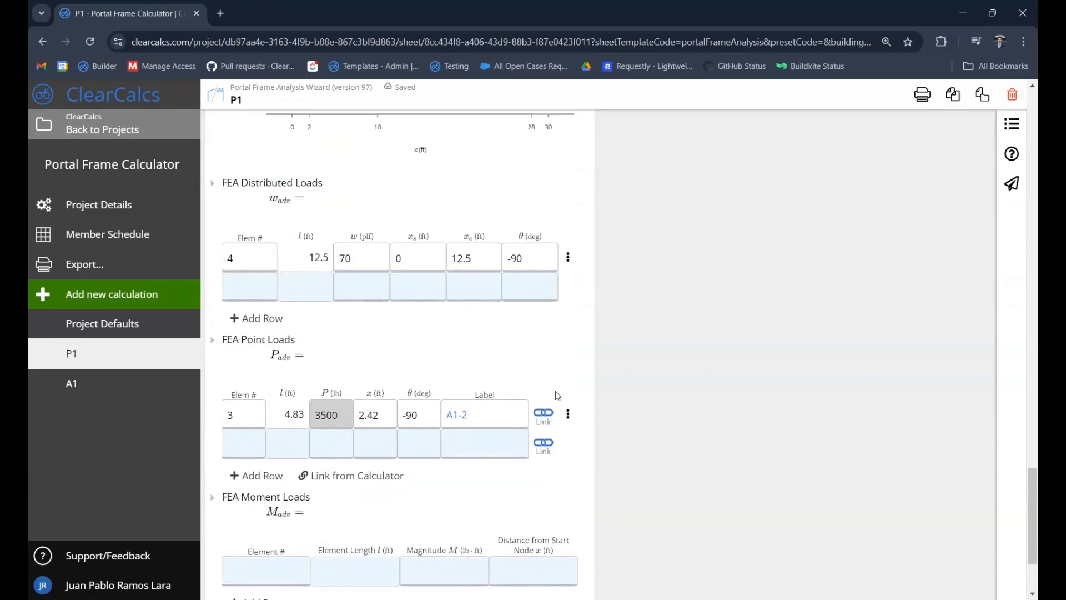
{"action": "scroll", "coordinate": [483, 354], "scroll_direction": "up", "scroll_amount": 3}
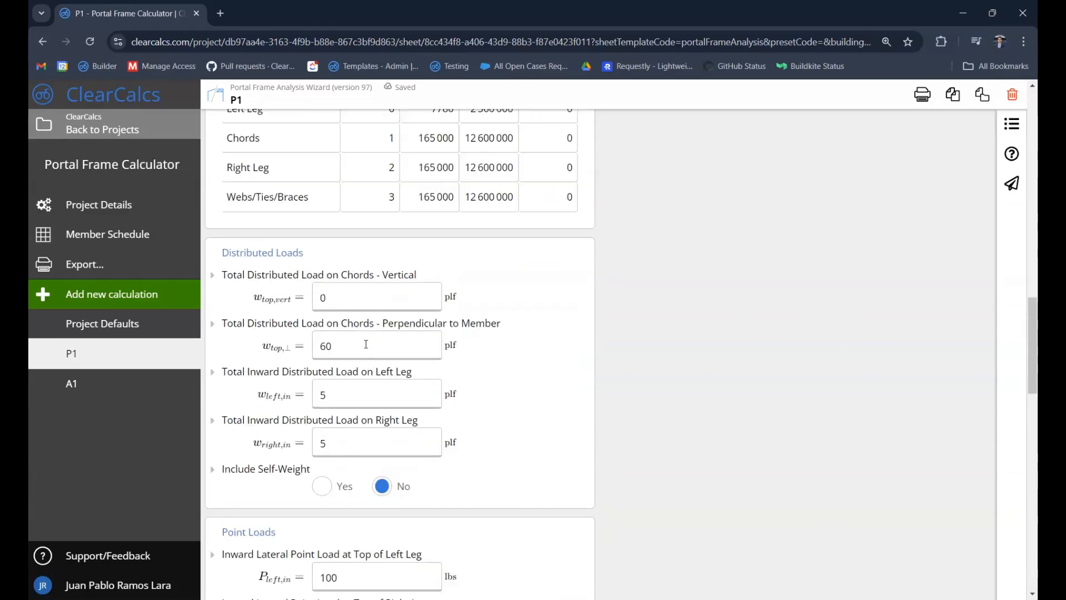
{"action": "left_click", "coordinate": [362, 345]}
{"action": "key", "text": "BackSpace"}
{"action": "left_click", "coordinate": [348, 396]}
{"action": "type", "text": "0"}
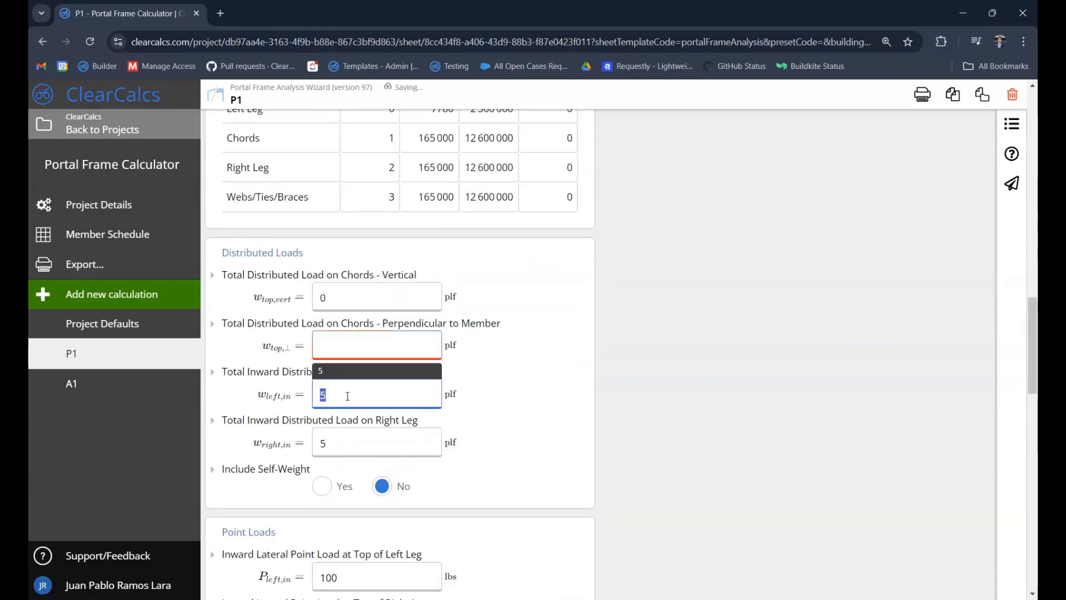
{"action": "key", "text": "BackSpace"}
{"action": "type", "text": "0"}
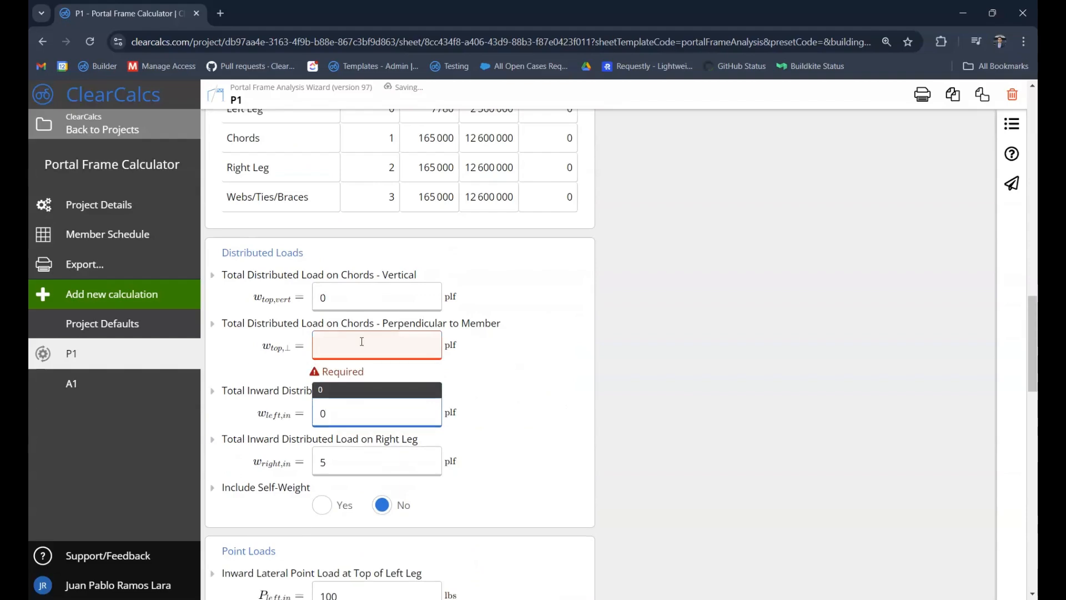
{"action": "left_click", "coordinate": [360, 344]}
{"action": "type", "text": "0"}
{"action": "left_click", "coordinate": [361, 442]}
{"action": "key", "text": "BackSpace"}
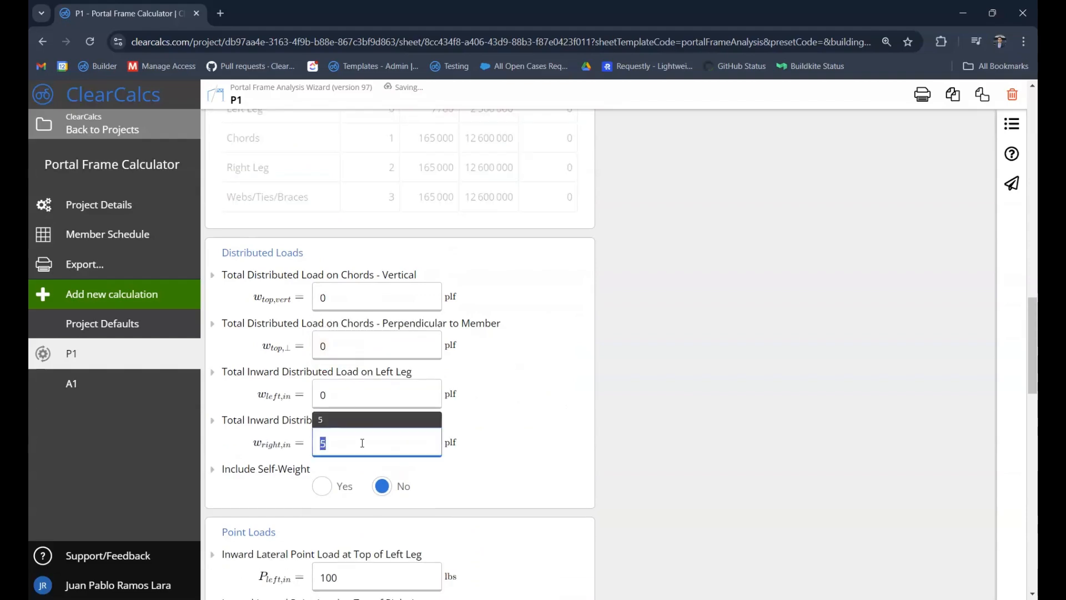
{"action": "type", "text": "0"}
Set the inward lateral point load at the top of the left leg to 0 lbs and check the loads diagram
{"action": "scroll", "coordinate": [377, 470], "scroll_direction": "down", "scroll_amount": 1}
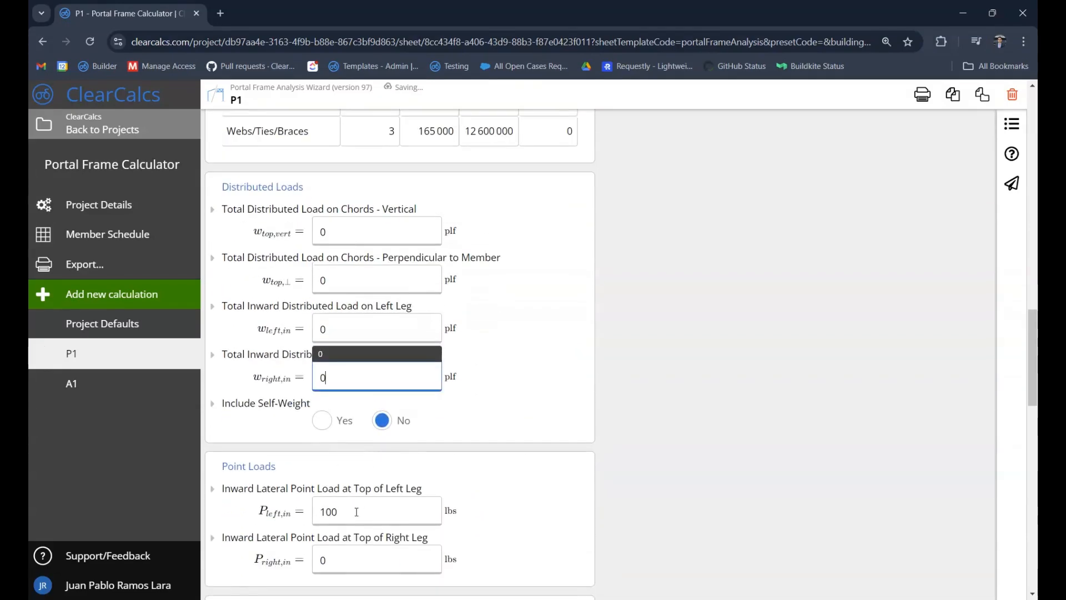
{"action": "left_click", "coordinate": [352, 509]}
{"action": "type", "text": "0"}
{"action": "scroll", "coordinate": [762, 369], "scroll_direction": "up", "scroll_amount": 15}
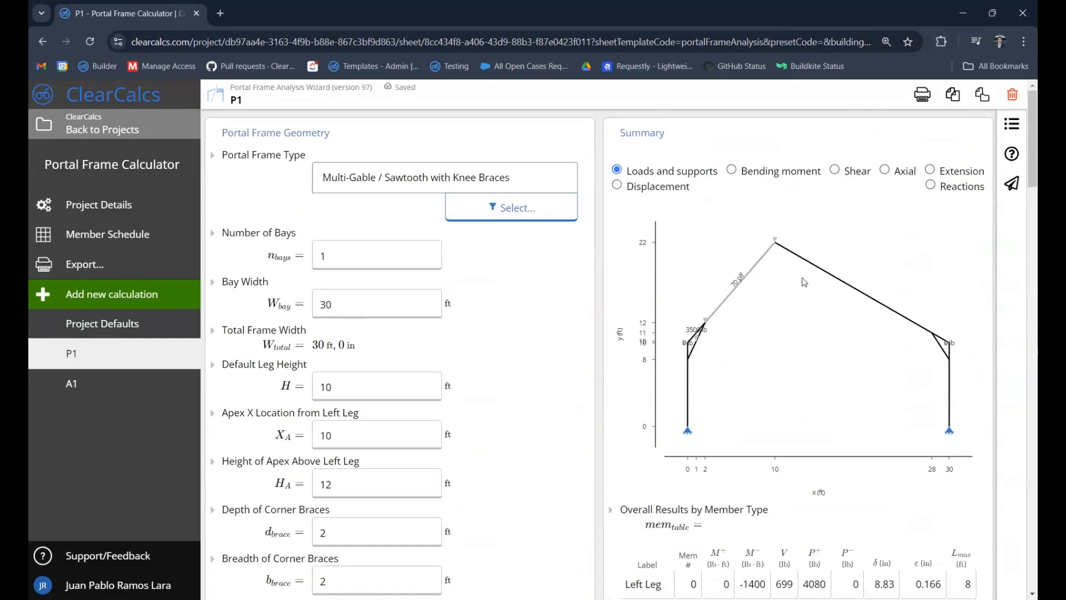
{"action": "scroll", "coordinate": [805, 282], "scroll_direction": "up", "scroll_amount": 5}
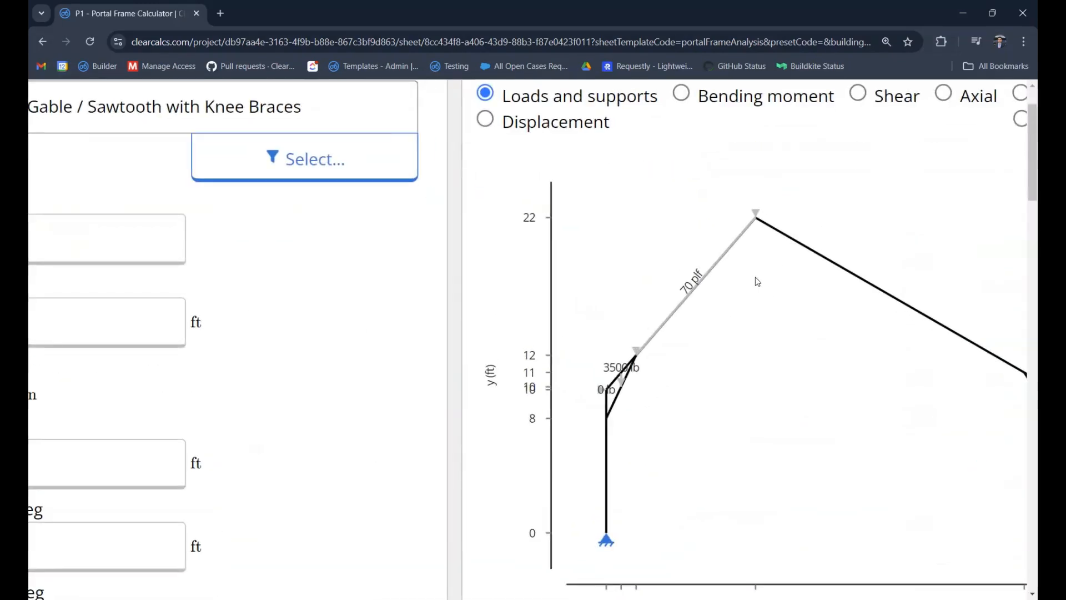
{"action": "scroll", "coordinate": [758, 282], "scroll_direction": "down", "scroll_amount": 5}
{"action": "scroll", "coordinate": [758, 282], "scroll_direction": "down", "scroll_amount": 15}
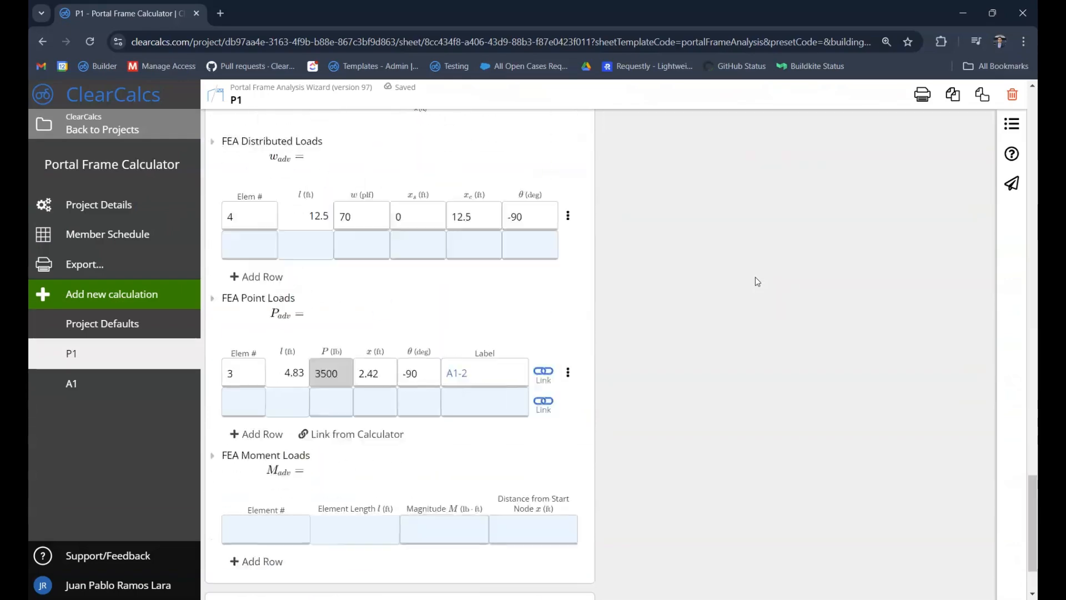
{"action": "scroll", "coordinate": [758, 281], "scroll_direction": "up", "scroll_amount": 10}
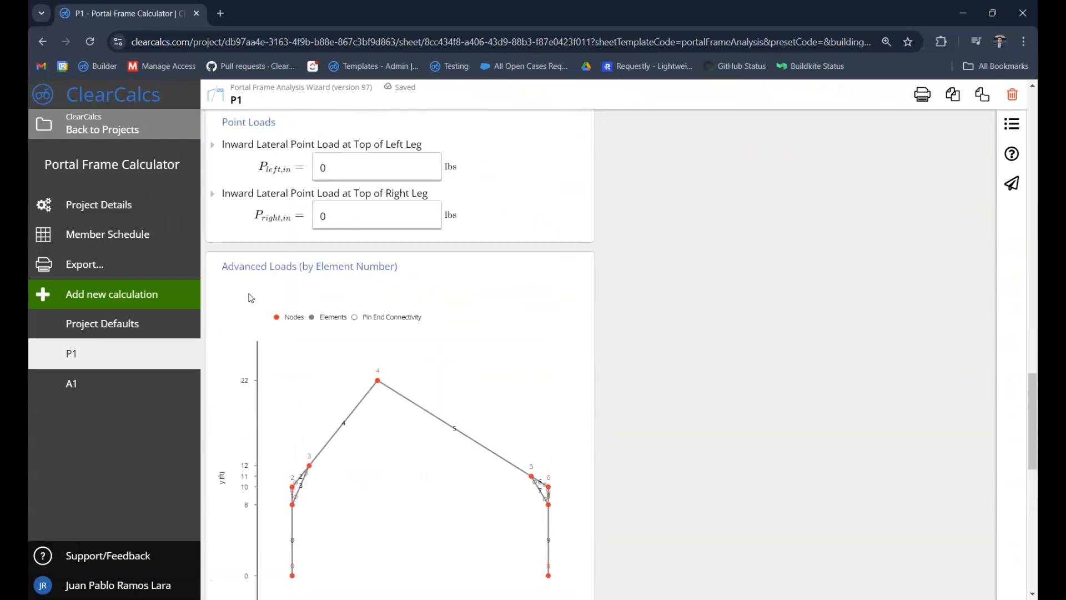
Inspect the distributed and point loads on the summary's loads and supports diagram up close
{"action": "scroll", "coordinate": [546, 343], "scroll_direction": "up", "scroll_amount": 15}
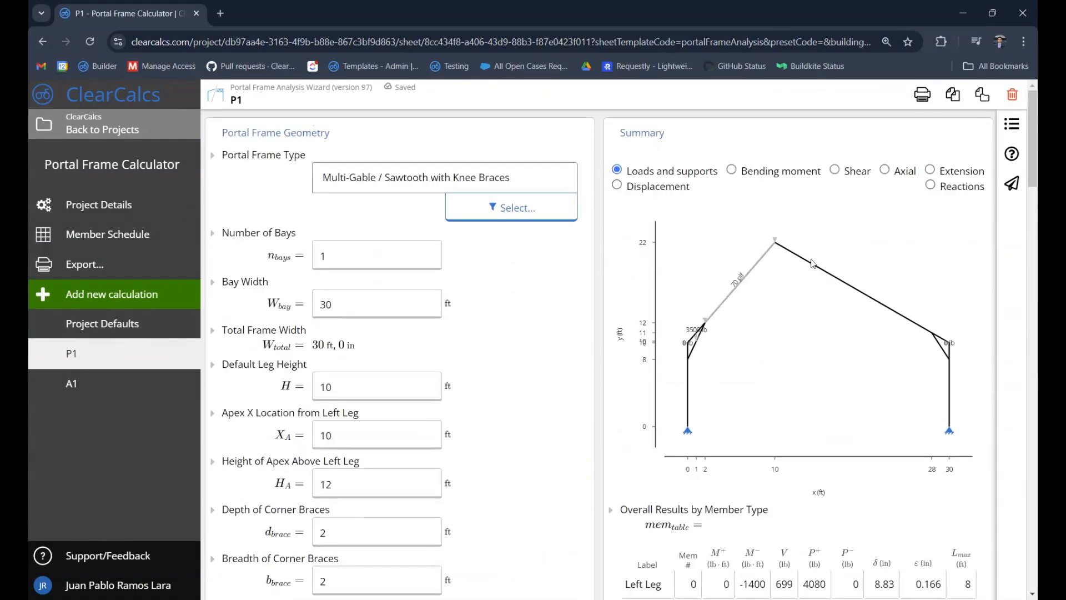
{"action": "scroll", "coordinate": [739, 280], "scroll_direction": "up", "scroll_amount": 8, "text": "ctrl"}
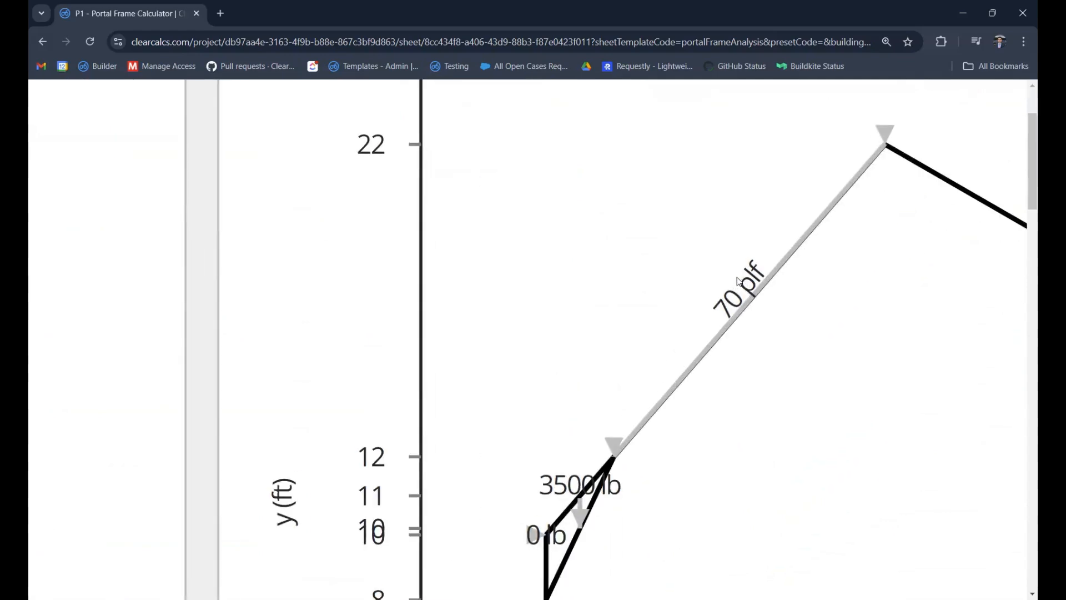
{"action": "scroll", "coordinate": [619, 431], "scroll_direction": "down", "scroll_amount": 4}
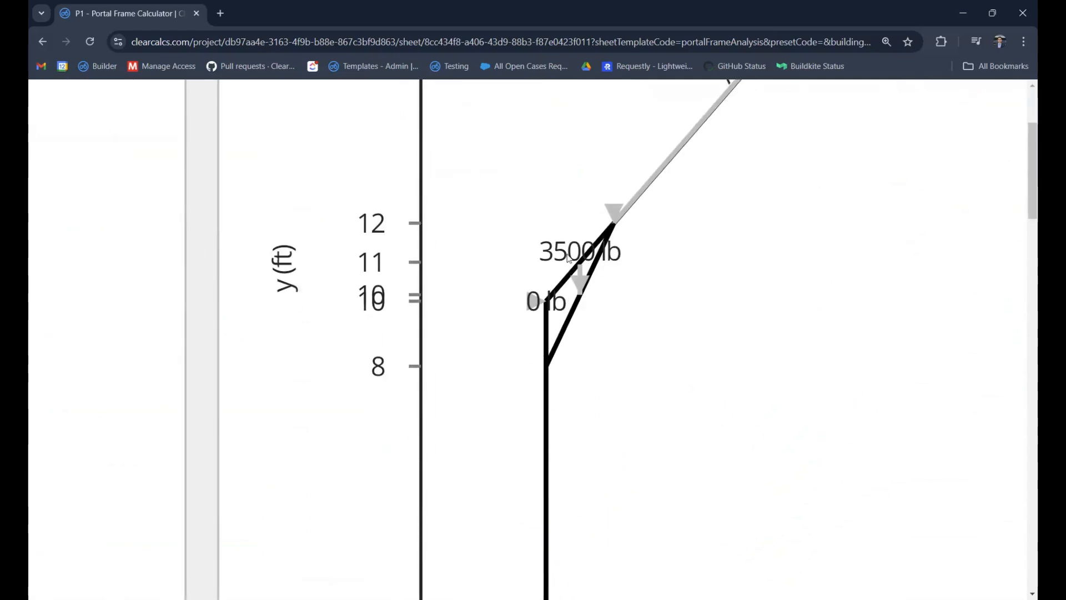
{"action": "scroll", "coordinate": [567, 257], "scroll_direction": "down", "scroll_amount": 6, "text": "ctrl"}
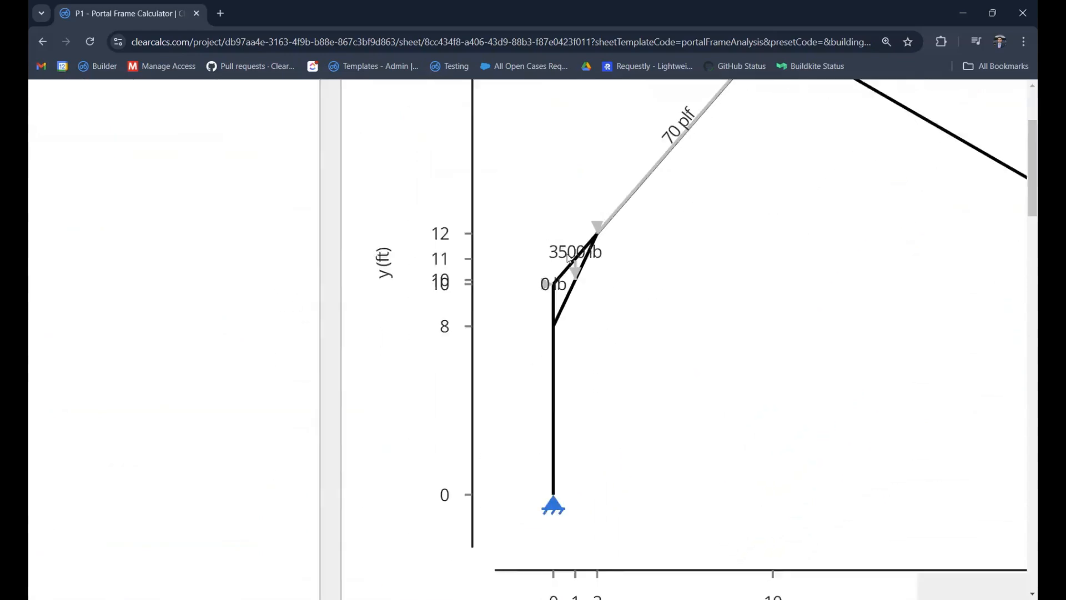
{"action": "scroll", "coordinate": [568, 256], "scroll_direction": "up", "scroll_amount": 3, "text": "ctrl"}
{"action": "scroll", "coordinate": [568, 256], "scroll_direction": "down", "scroll_amount": 3, "text": "ctrl"}
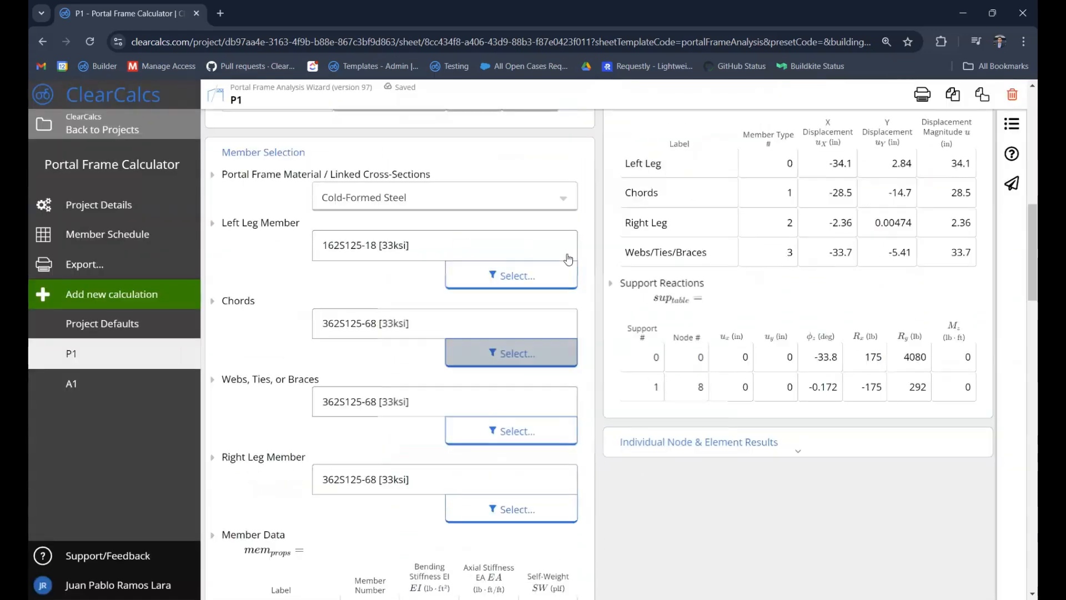
Reassign the linked FEA point load to element 5 and set its position along the element to 7 ft
{"action": "scroll", "coordinate": [568, 256], "scroll_direction": "down", "scroll_amount": 15}
{"action": "scroll", "coordinate": [567, 257], "scroll_direction": "down", "scroll_amount": 1}
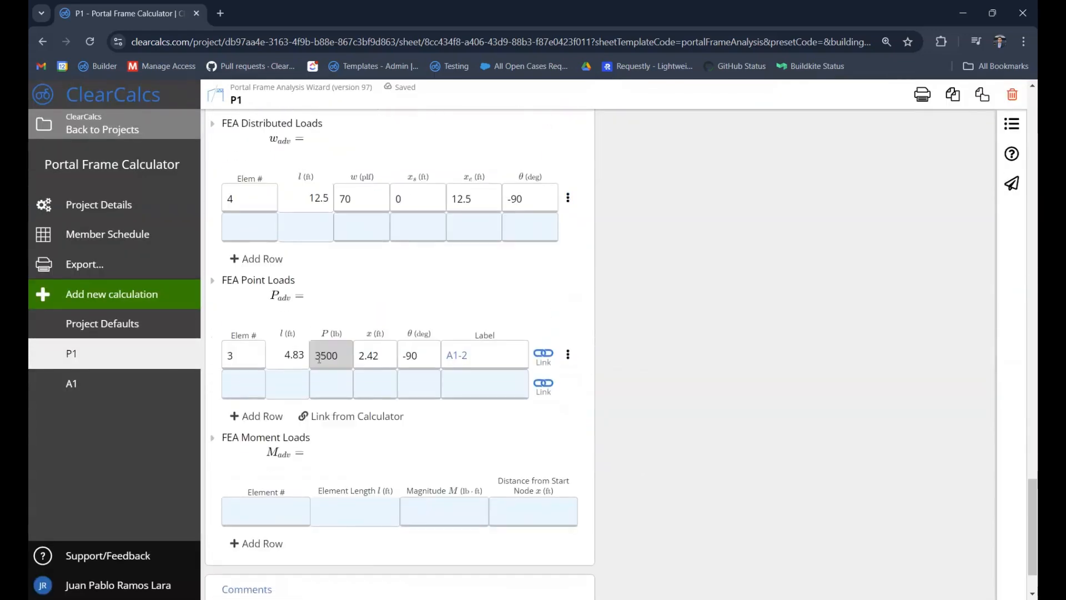
{"action": "scroll", "coordinate": [369, 293], "scroll_direction": "up", "scroll_amount": 7}
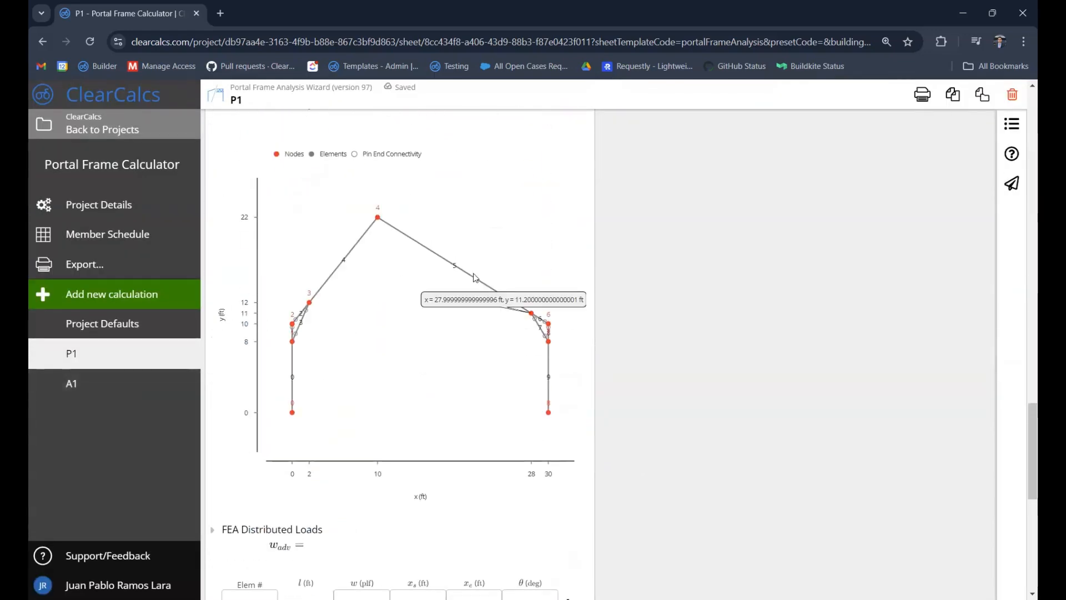
{"action": "scroll", "coordinate": [436, 271], "scroll_direction": "down", "scroll_amount": 5}
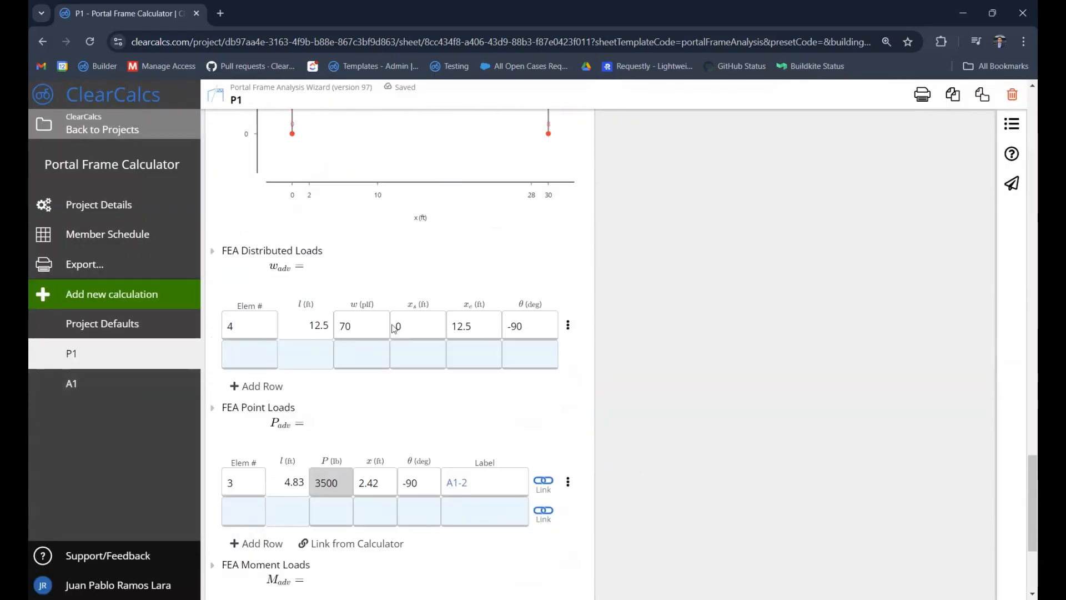
{"action": "left_click", "coordinate": [249, 492]}
{"action": "type", "text": "5"}
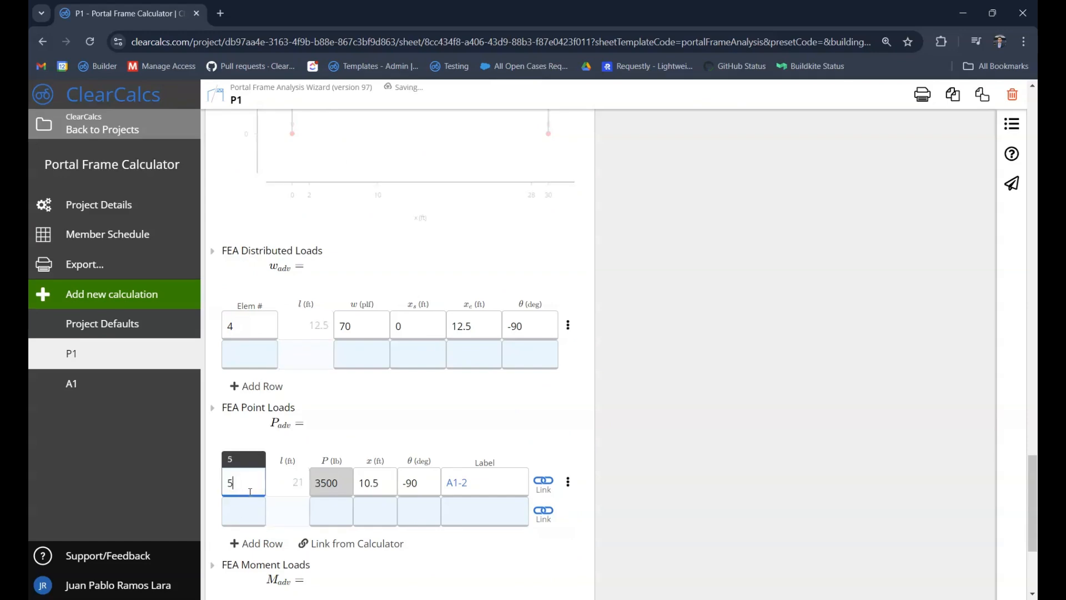
{"action": "left_click", "coordinate": [294, 486]}
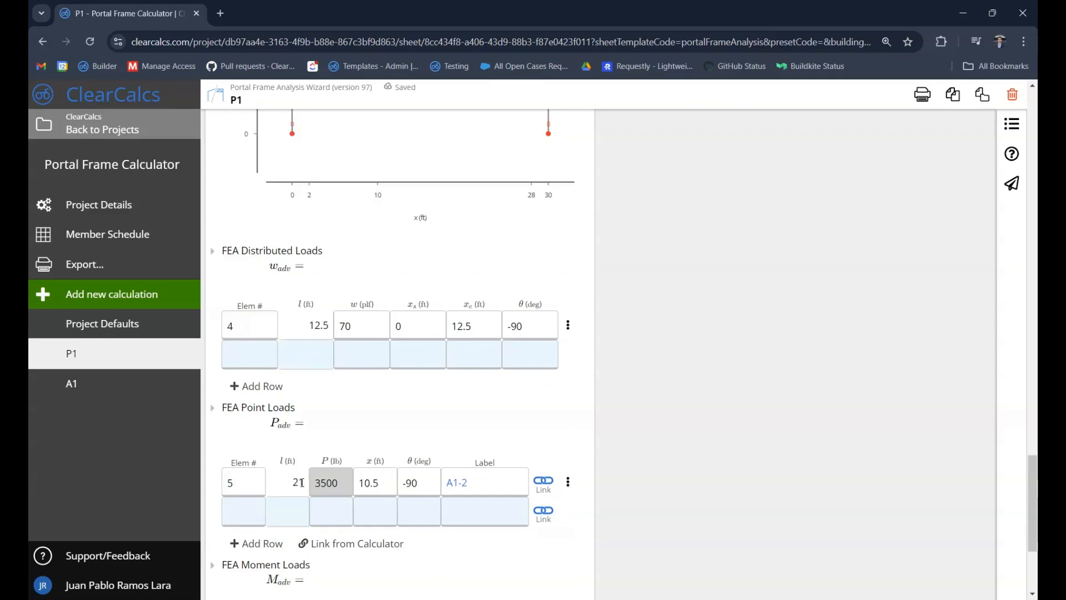
{"action": "left_click", "coordinate": [367, 485]}
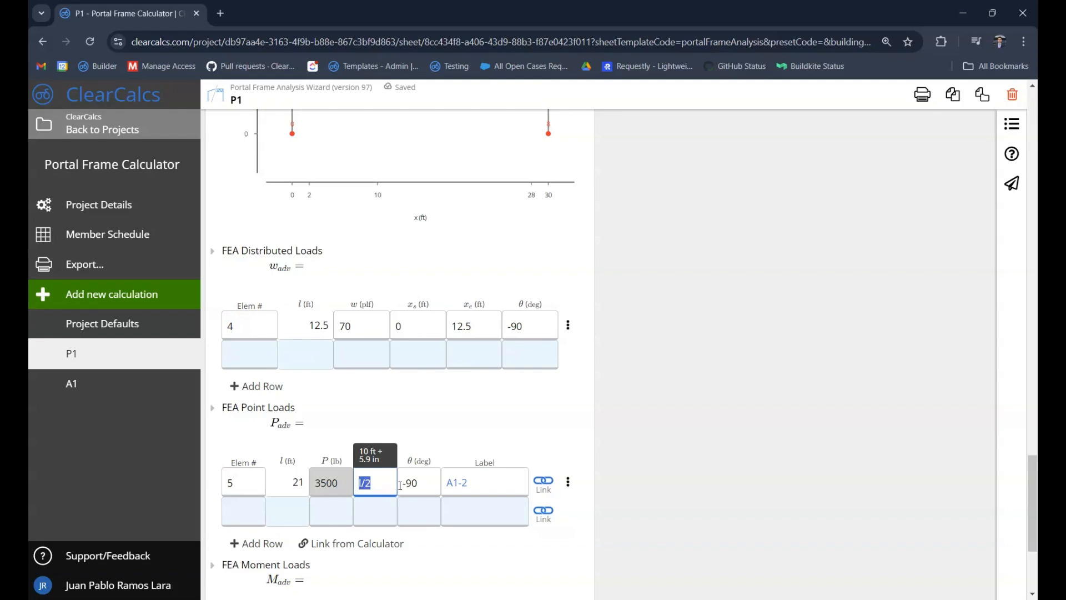
{"action": "type", "text": "7ft"}
{"action": "left_click", "coordinate": [699, 448]}
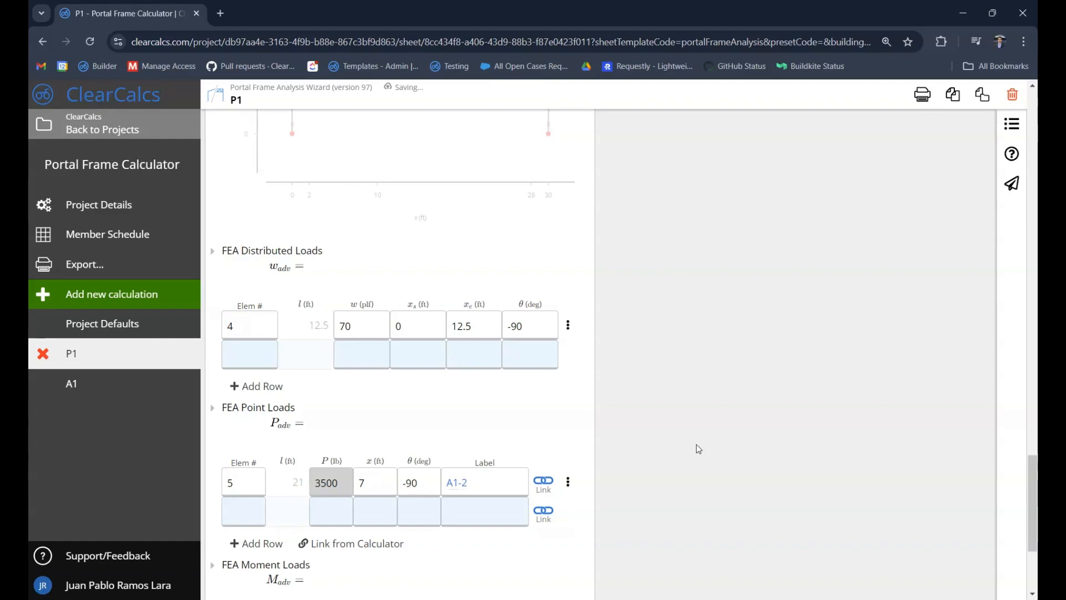
Check the relocated point load on the summary's loads and supports diagram
{"action": "scroll", "coordinate": [626, 430], "scroll_direction": "up", "scroll_amount": 18}
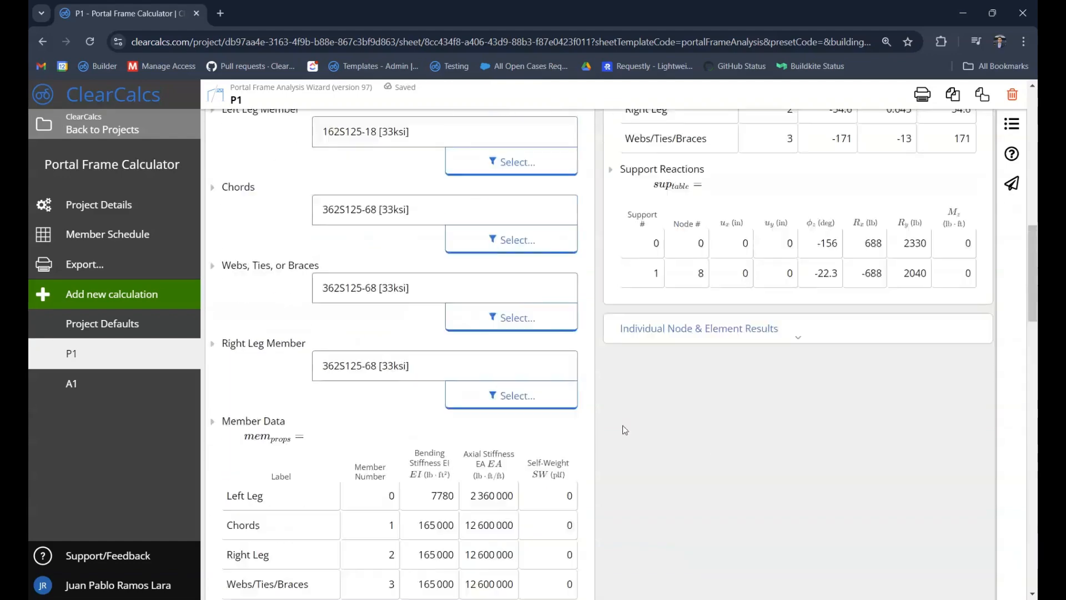
{"action": "scroll", "coordinate": [626, 430], "scroll_direction": "up", "scroll_amount": 10}
{"action": "scroll", "coordinate": [807, 270], "scroll_direction": "up", "scroll_amount": 5}
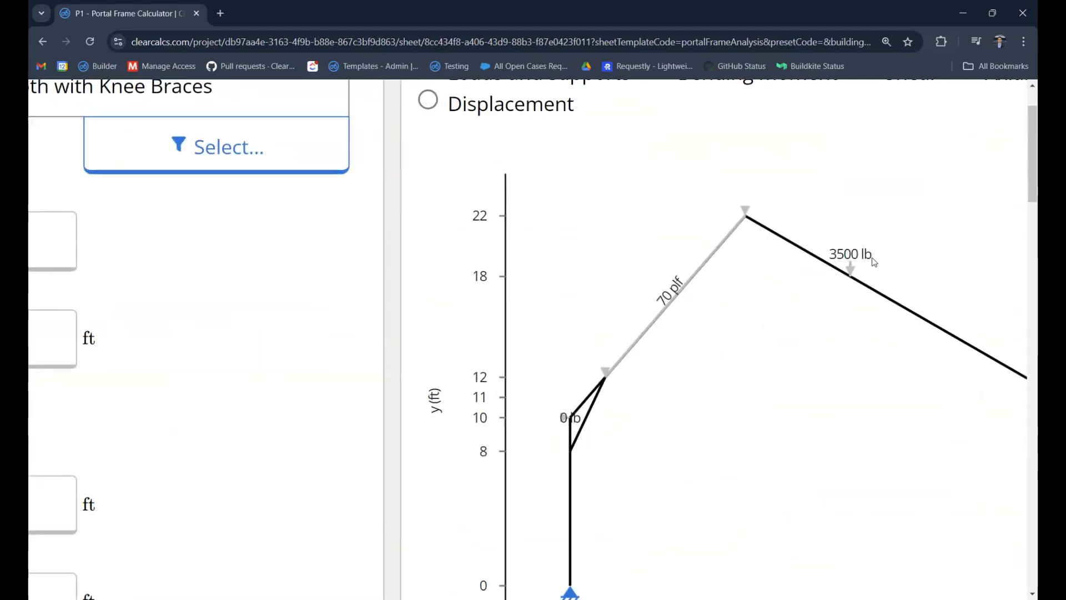
{"action": "scroll", "coordinate": [875, 262], "scroll_direction": "down", "scroll_amount": 5}
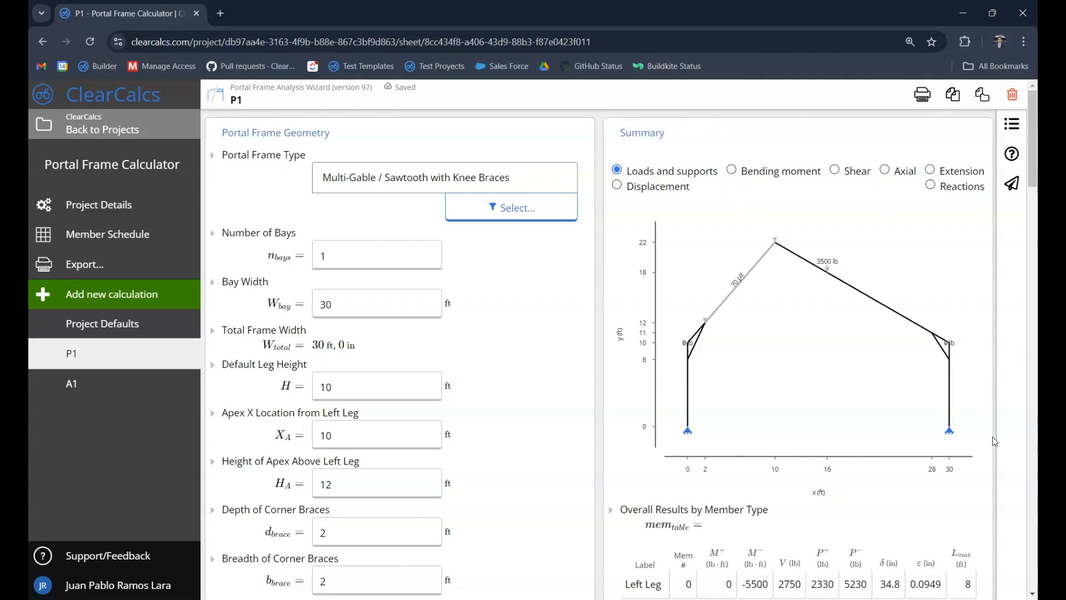
Display the frame's bending moment, shear, axial, extension, displacement and reactions diagrams one after another
{"action": "left_click", "coordinate": [778, 174]}
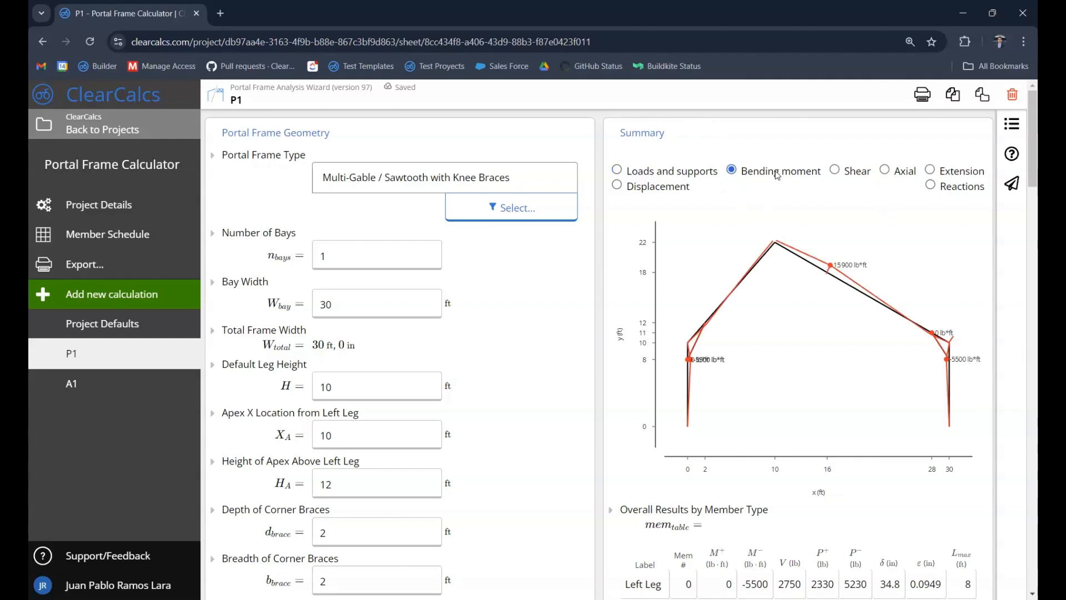
{"action": "left_click", "coordinate": [848, 174]}
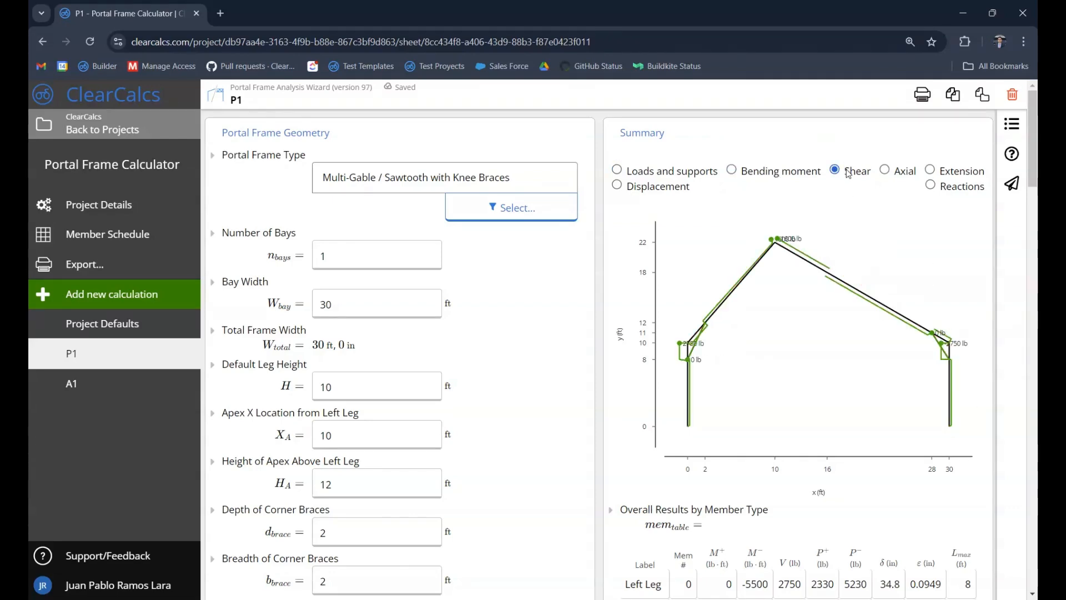
{"action": "left_click", "coordinate": [903, 174]}
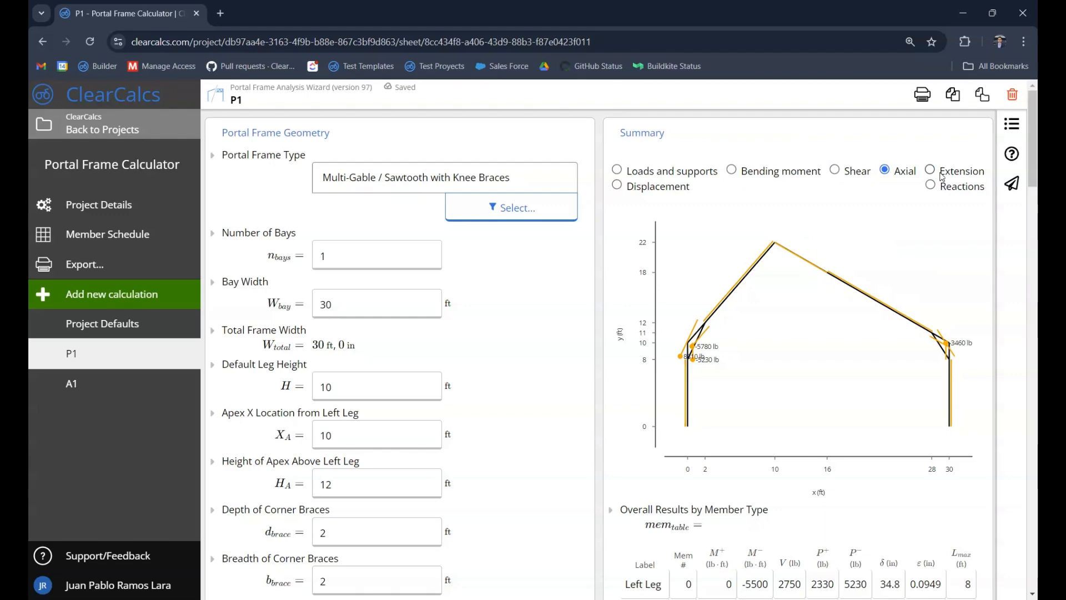
{"action": "left_click", "coordinate": [944, 171]}
{"action": "left_click", "coordinate": [666, 192]}
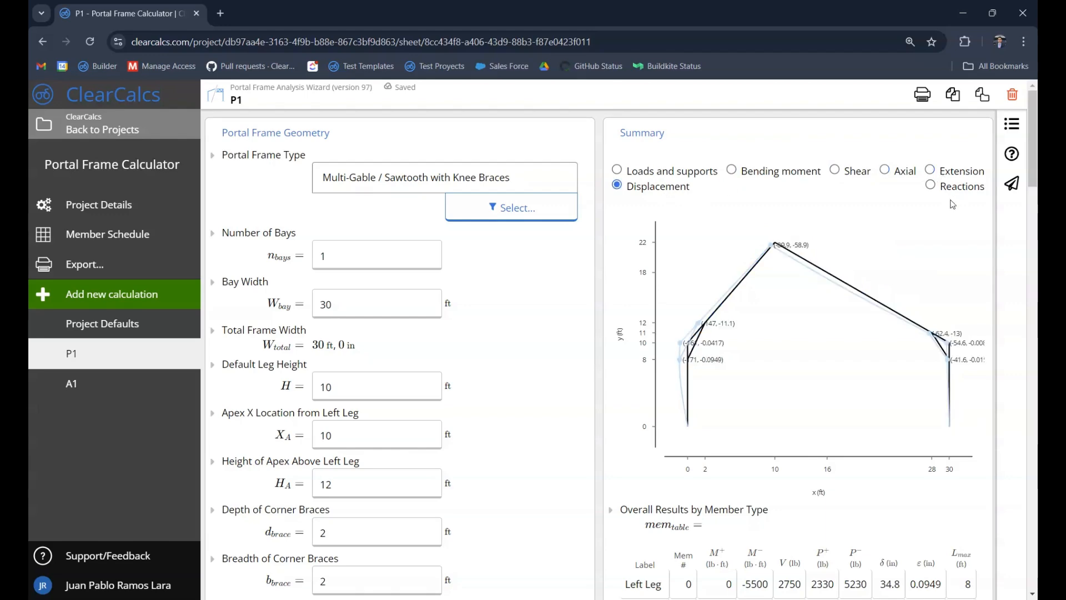
{"action": "left_click", "coordinate": [965, 187]}
Review the summary tables for overall results by member type, maximum displacements by member and support reactions
{"action": "scroll", "coordinate": [730, 162], "scroll_direction": "down", "scroll_amount": 2}
{"action": "scroll", "coordinate": [733, 195], "scroll_direction": "down", "scroll_amount": 2}
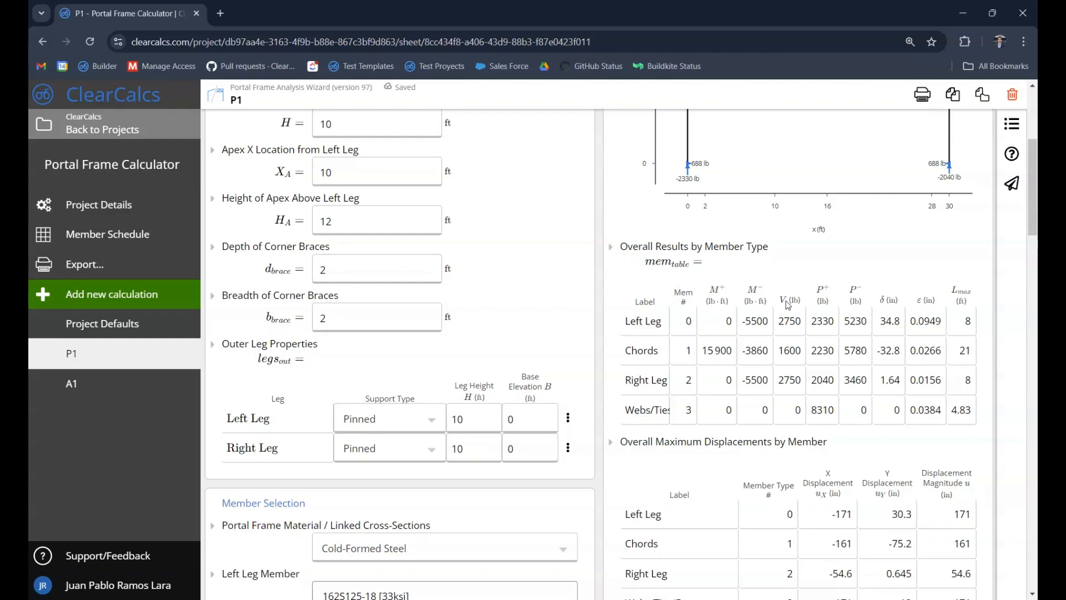
{"action": "scroll", "coordinate": [648, 275], "scroll_direction": "down", "scroll_amount": 2}
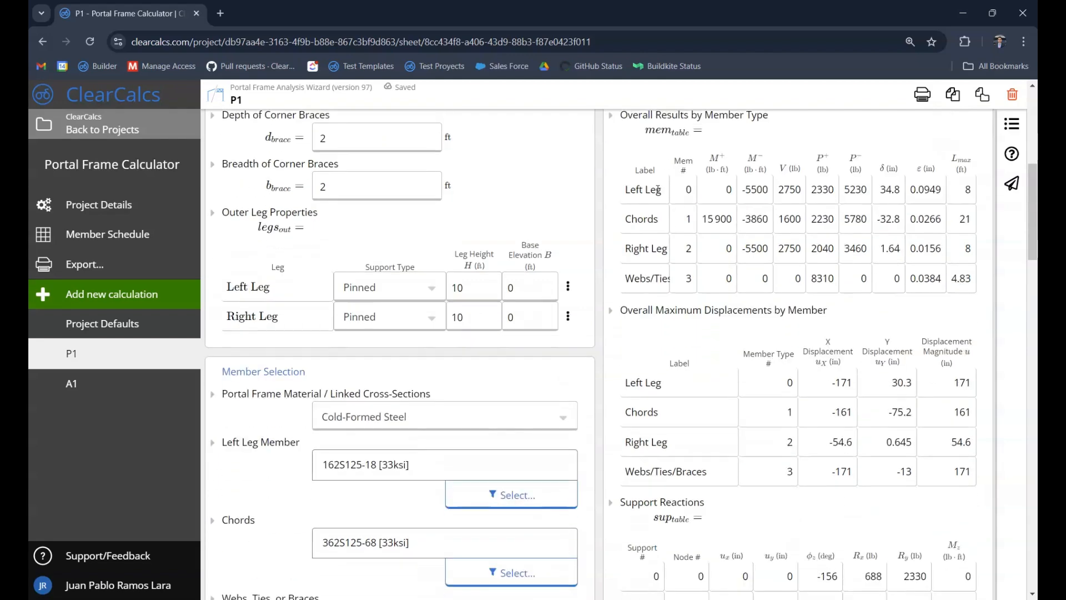
{"action": "scroll", "coordinate": [674, 288], "scroll_direction": "down", "scroll_amount": 1}
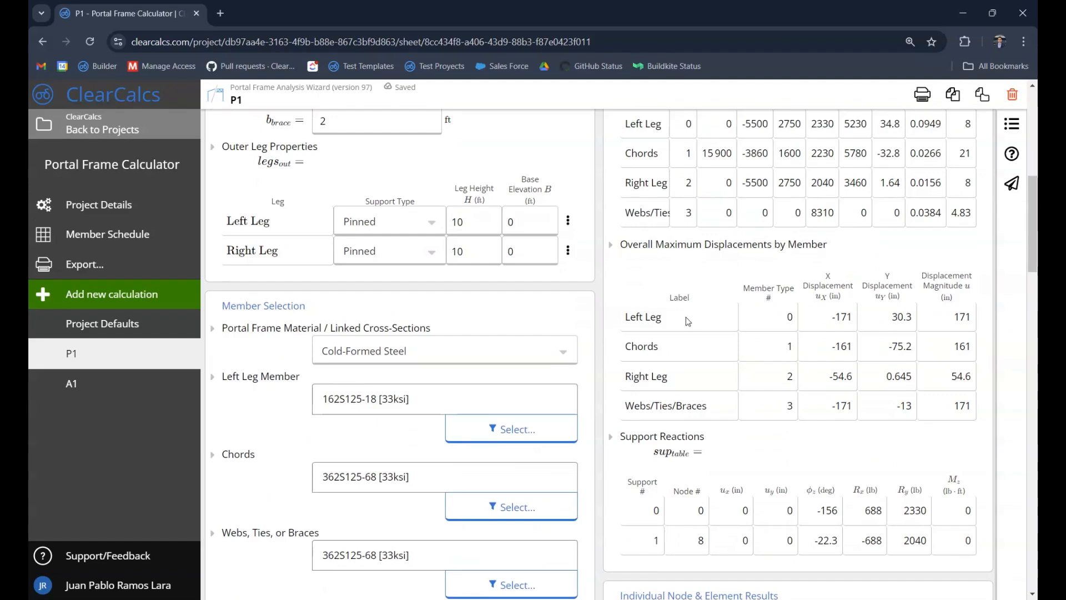
{"action": "scroll", "coordinate": [688, 321], "scroll_direction": "down", "scroll_amount": 3}
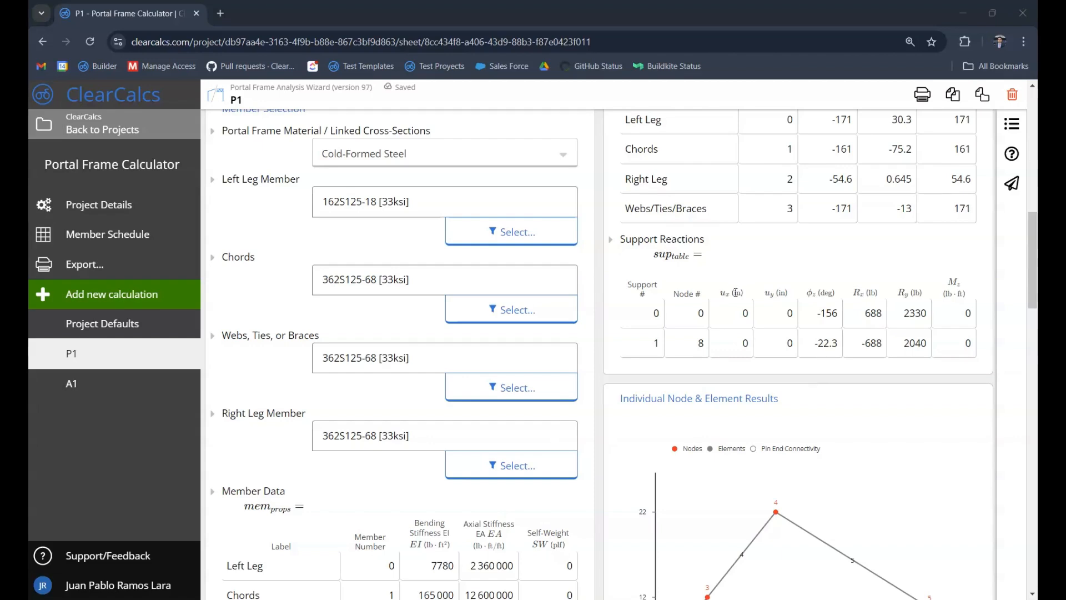
{"action": "mouse_move", "coordinate": [735, 293]}
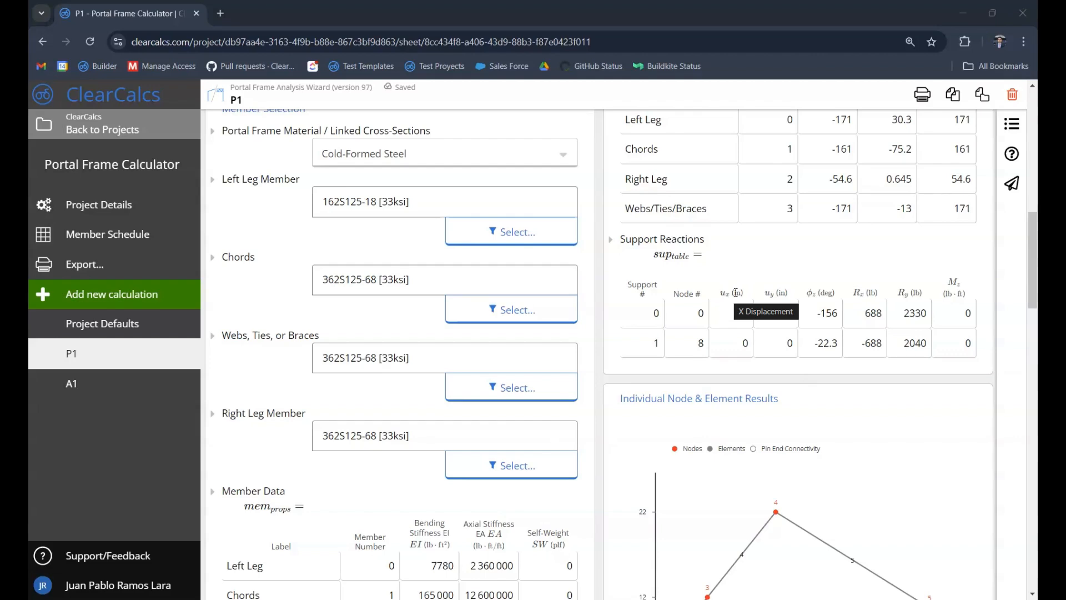
{"action": "scroll", "coordinate": [735, 293], "scroll_direction": "down", "scroll_amount": 1}
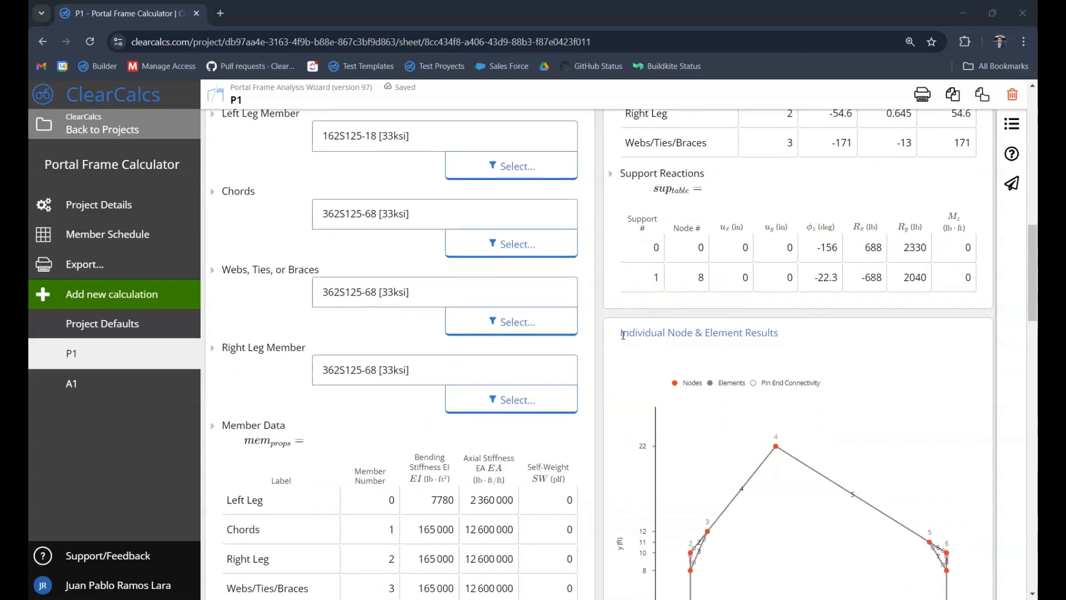
Collapse and re-expand the individual node and element results, and review the tables by element number and node number
{"action": "left_click", "coordinate": [632, 333]}
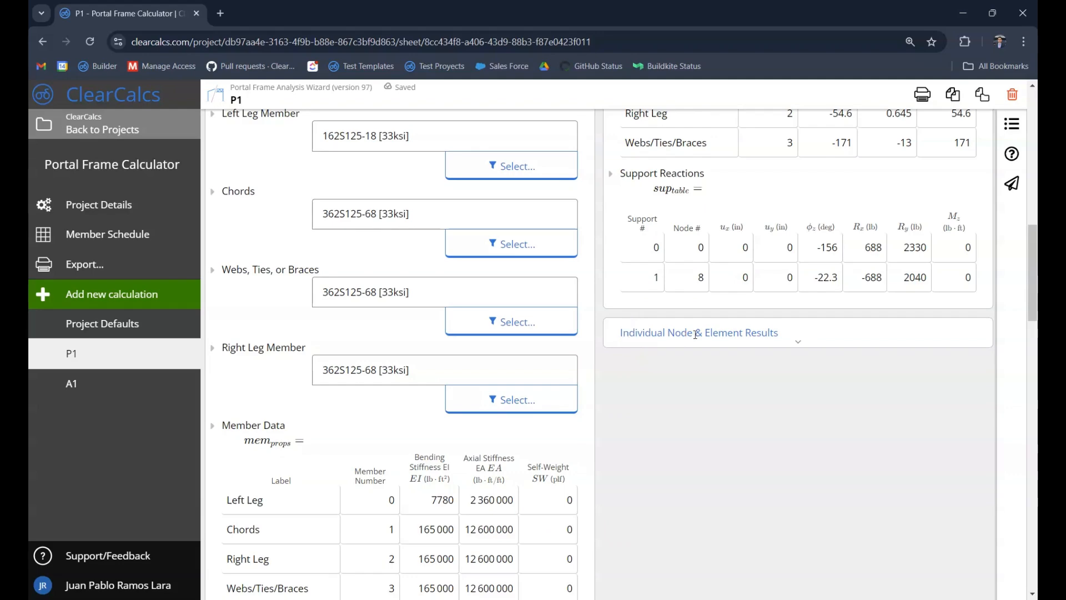
{"action": "left_click", "coordinate": [696, 334]}
{"action": "scroll", "coordinate": [722, 335], "scroll_direction": "down", "scroll_amount": 6}
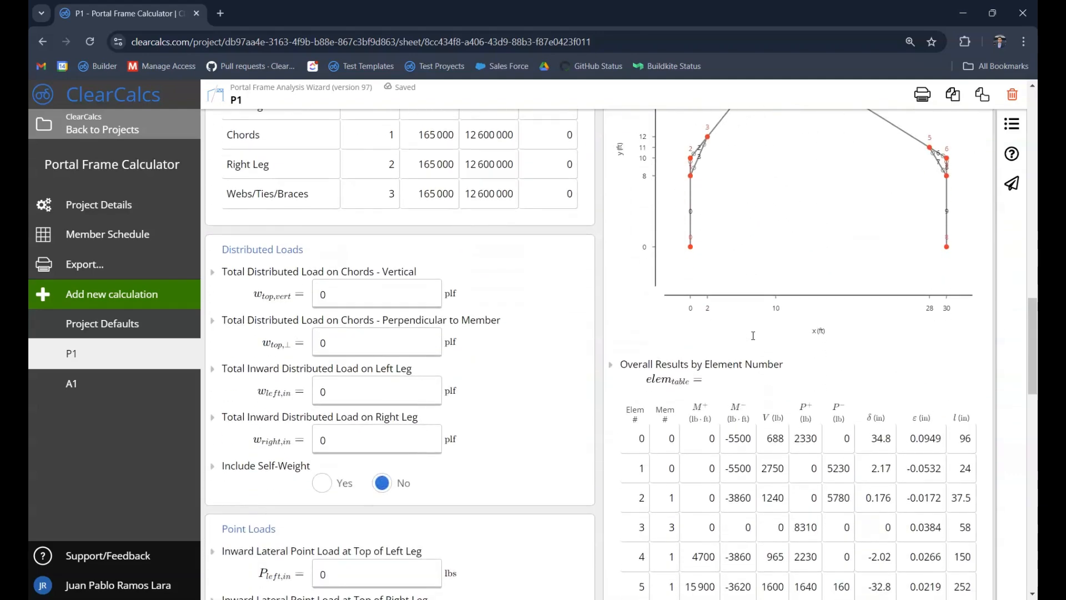
{"action": "scroll", "coordinate": [719, 357], "scroll_direction": "down", "scroll_amount": 2}
{"action": "scroll", "coordinate": [648, 286], "scroll_direction": "down", "scroll_amount": 2}
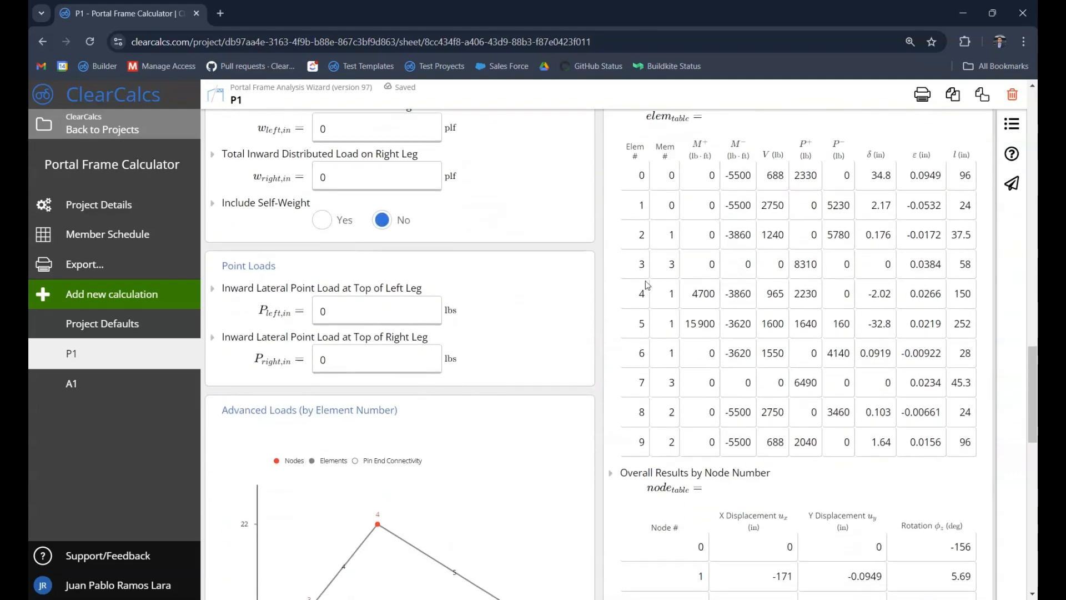
{"action": "scroll", "coordinate": [658, 208], "scroll_direction": "down", "scroll_amount": 2}
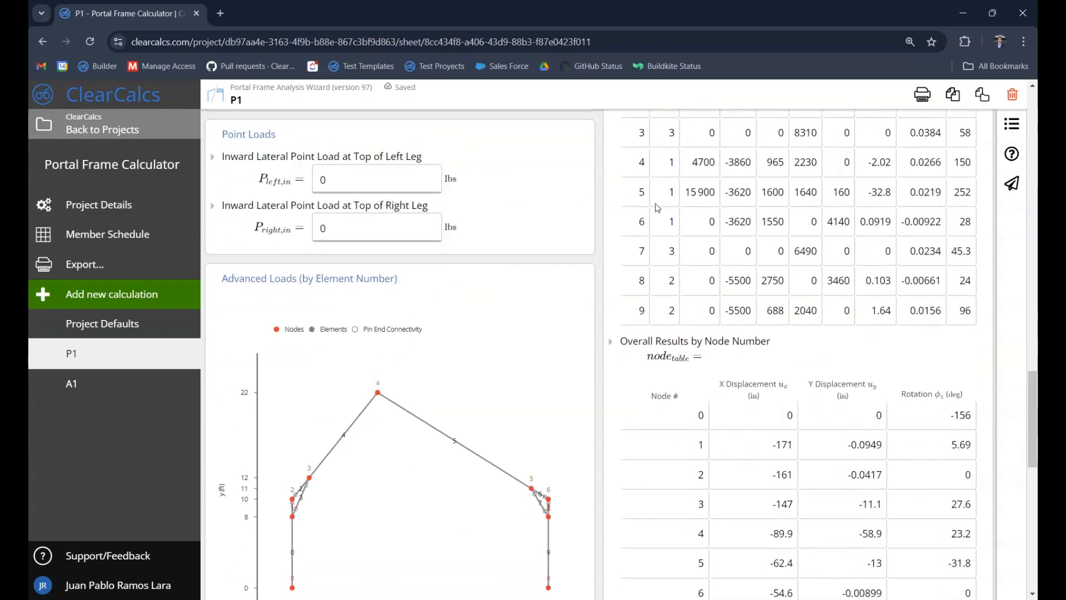
{"action": "scroll", "coordinate": [656, 222], "scroll_direction": "down", "scroll_amount": 2}
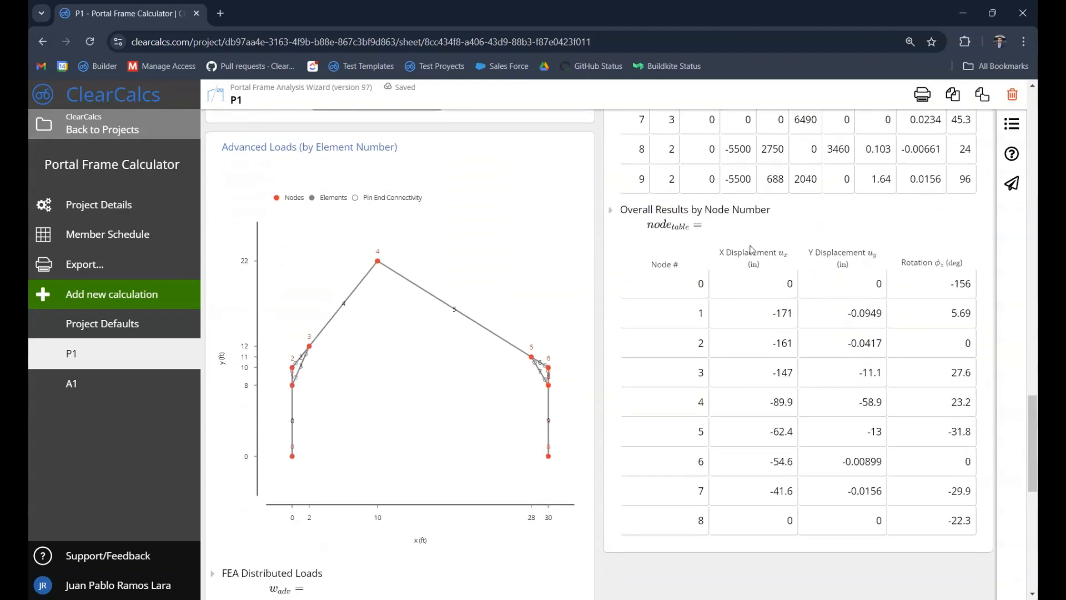
{"action": "scroll", "coordinate": [756, 287], "scroll_direction": "down", "scroll_amount": 1}
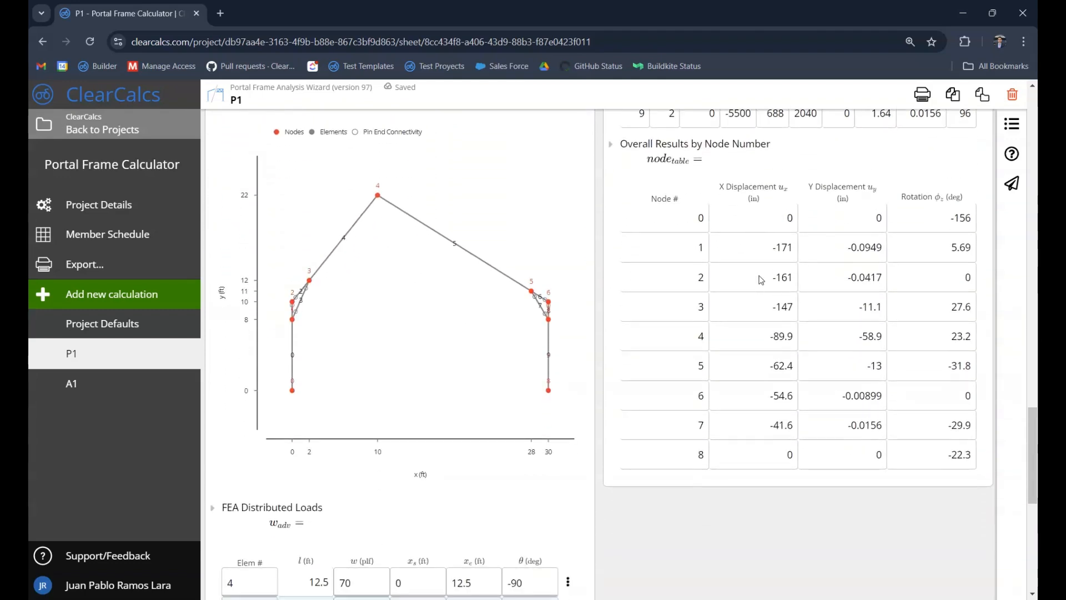